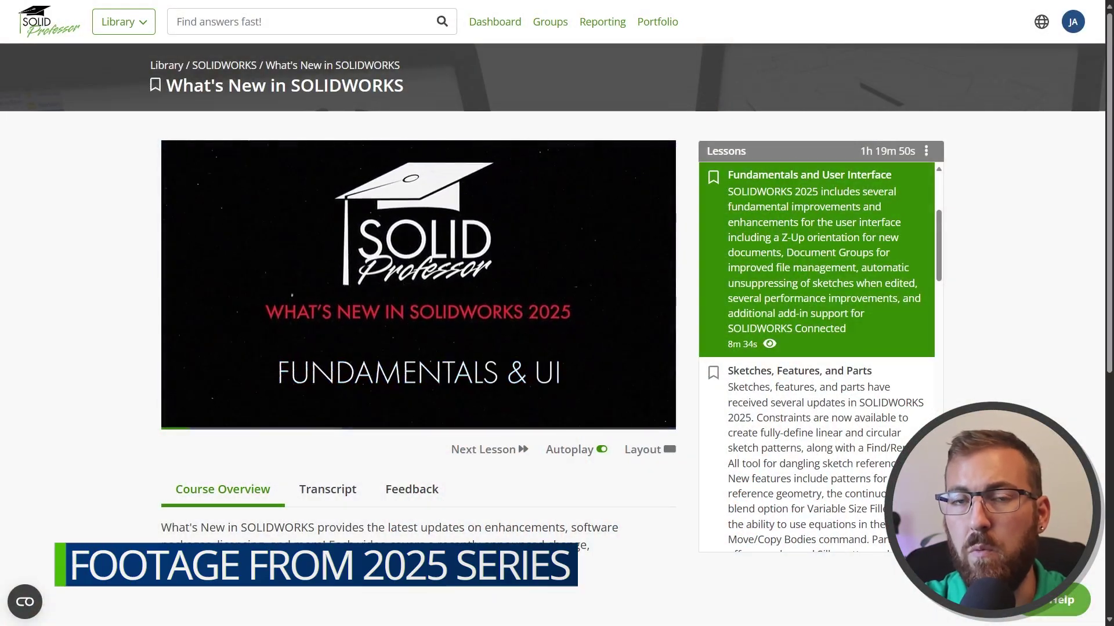
# Play the Sketches, Features, and Parts lesson from the Lessons list
pyautogui.click(873, 499)
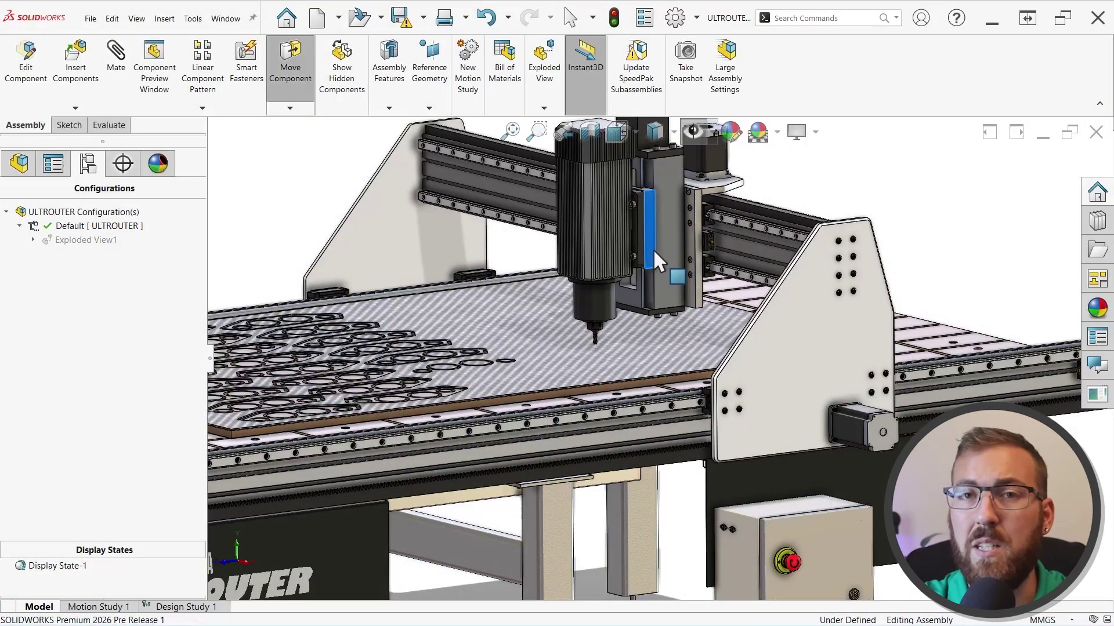
# Slide the spindle carriage along the gantry with Move Component
pyautogui.moveTo(653, 249); pyautogui.dragTo(764, 207)
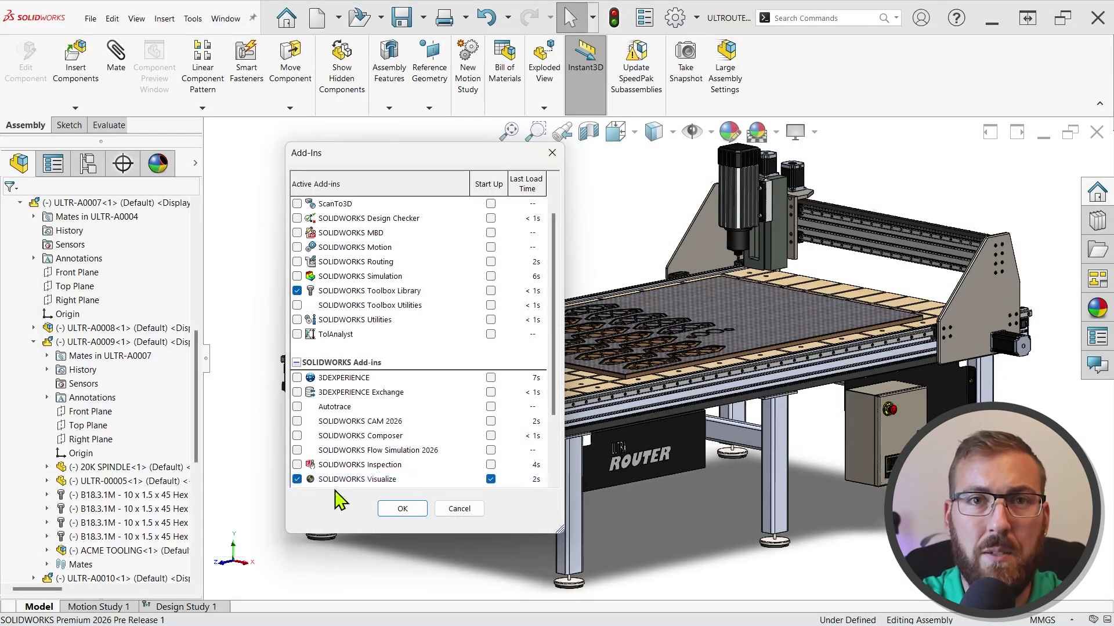
# Render the router in Visualize as a 1920X1080, Medium-quality PNG named ULTROUTER_Viz
pyautogui.click(401, 509)
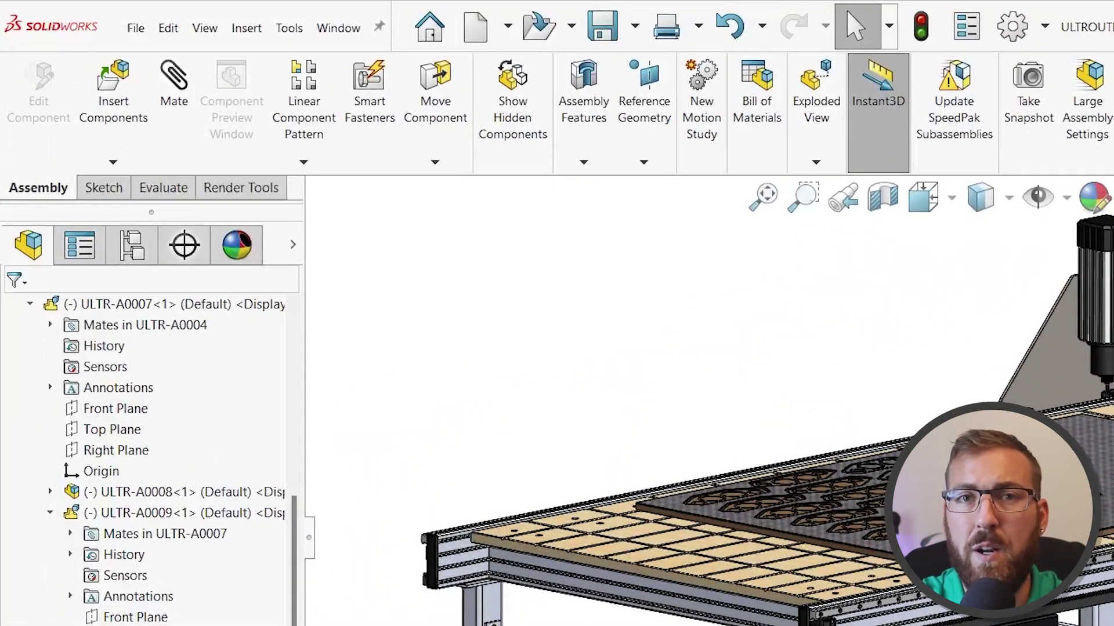
pyautogui.click(252, 197)
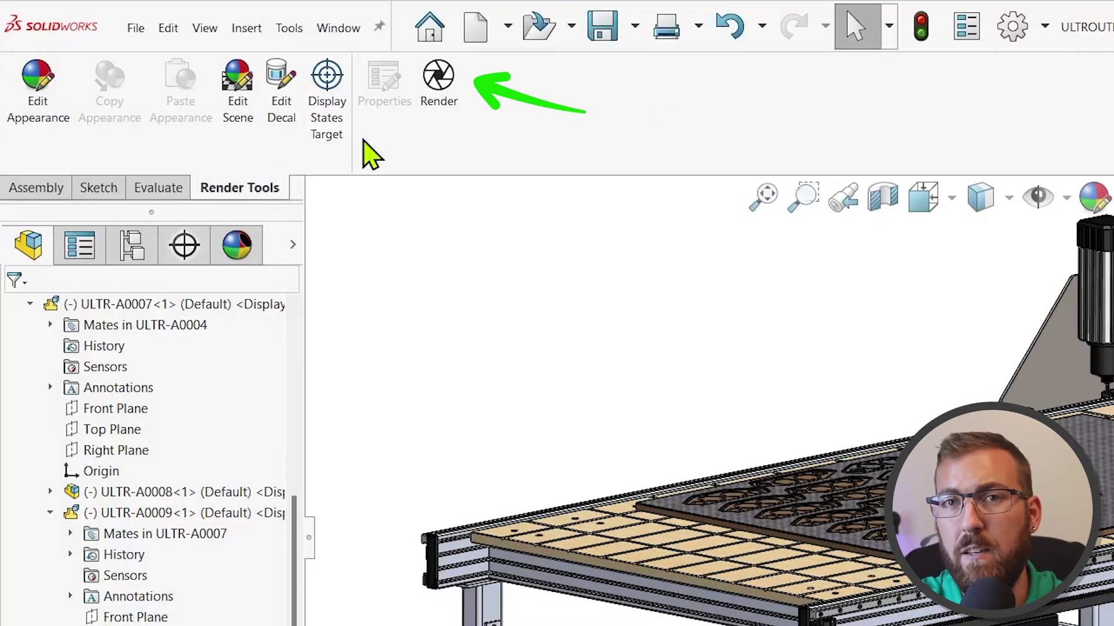
pyautogui.click(432, 116)
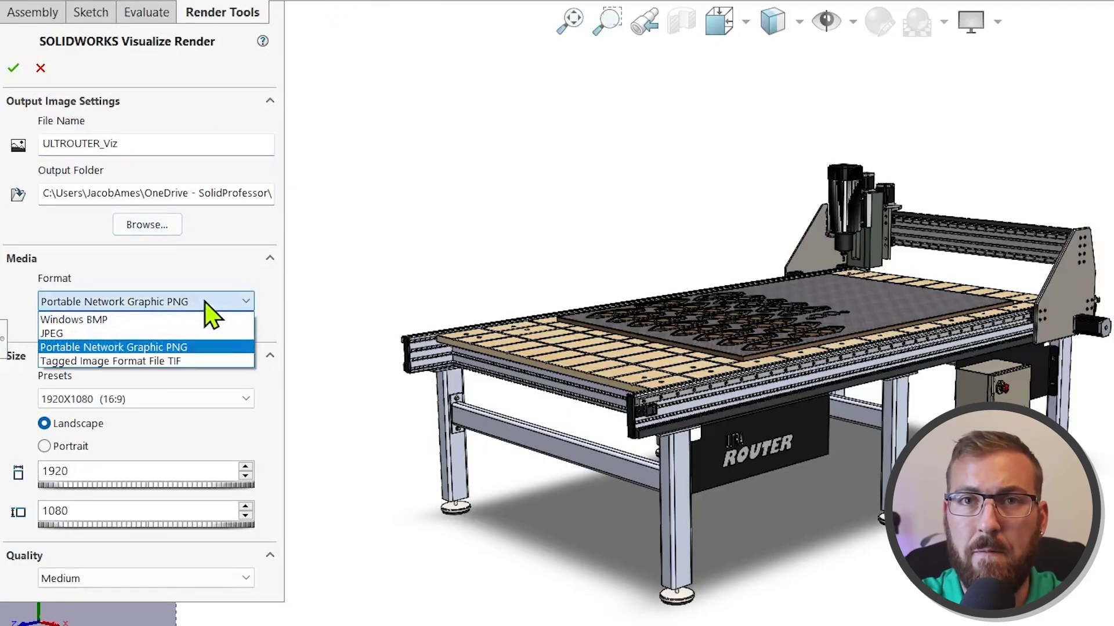
pyautogui.click(225, 412)
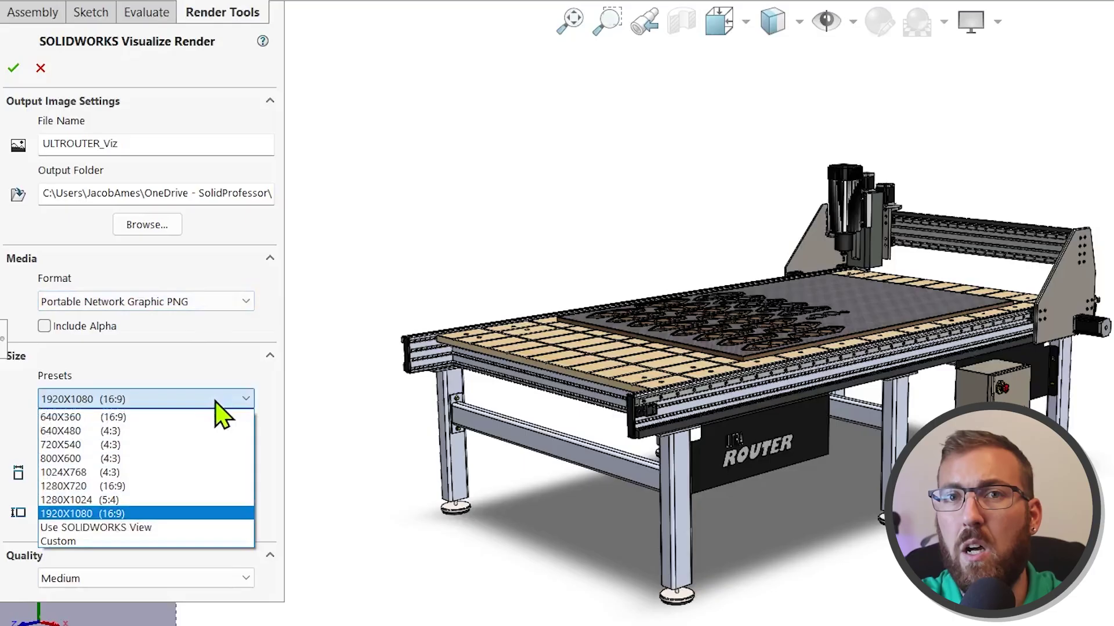
pyautogui.click(218, 513)
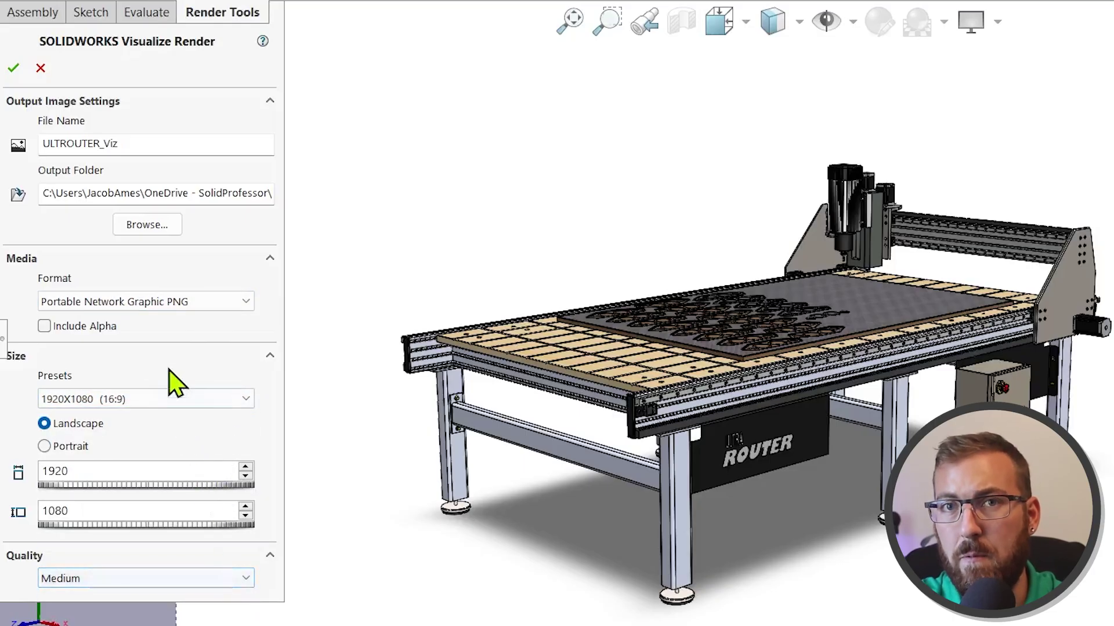
pyautogui.scroll(-3, 766, 406)
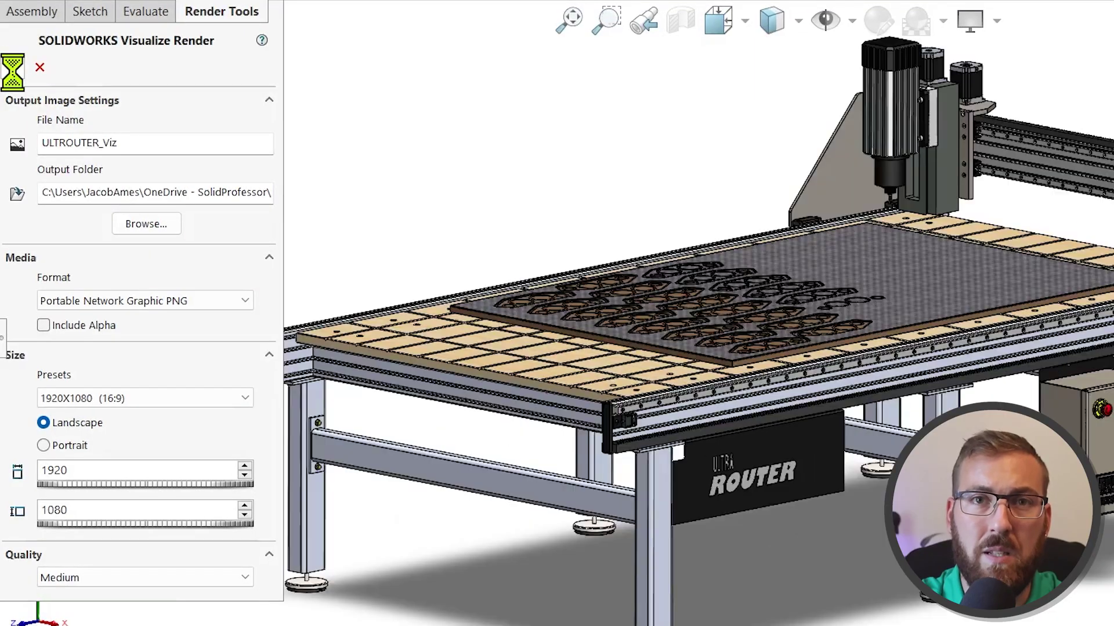
pyautogui.click(13, 72)
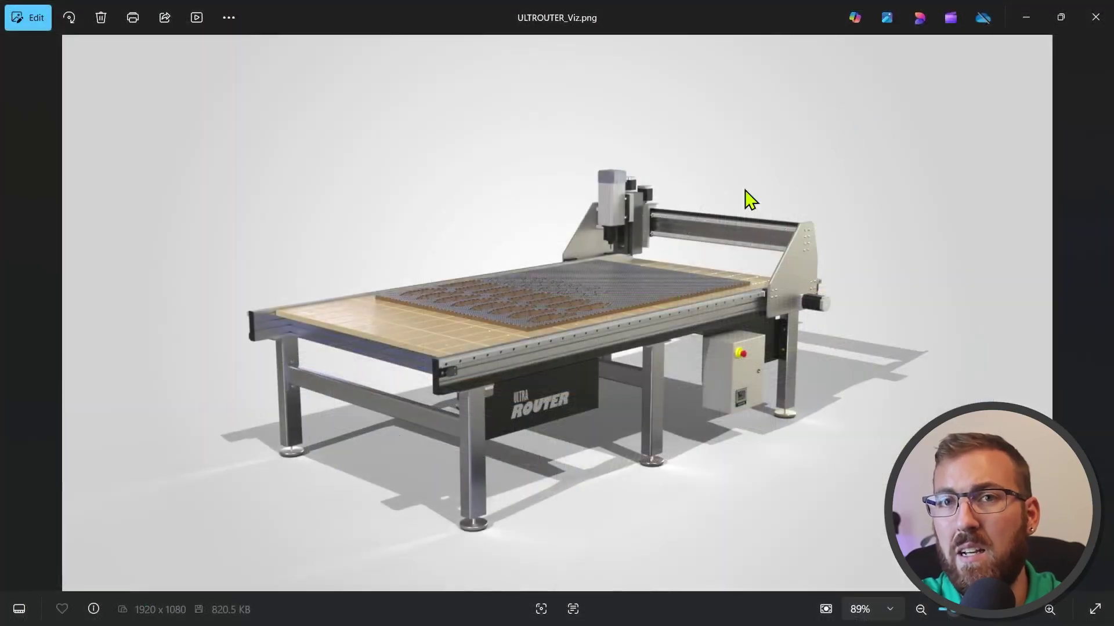
# Zoom into the ULTROUTER_Viz.png render and pan to its right and upper areas
pyautogui.scroll(5, 360, 340)
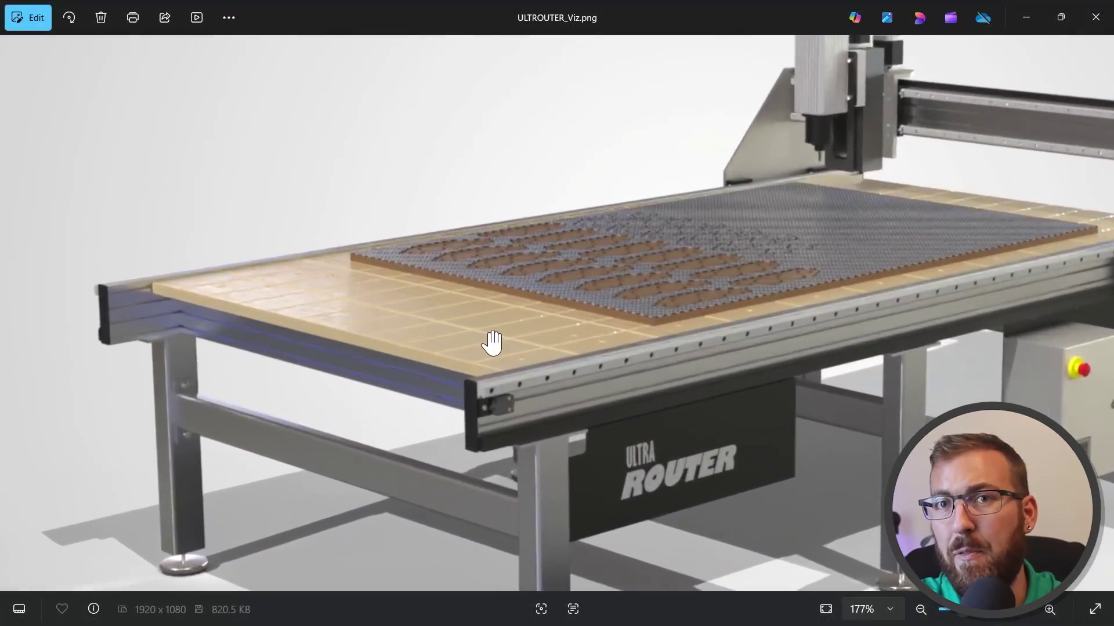
pyautogui.moveTo(491, 342); pyautogui.dragTo(148, 292)
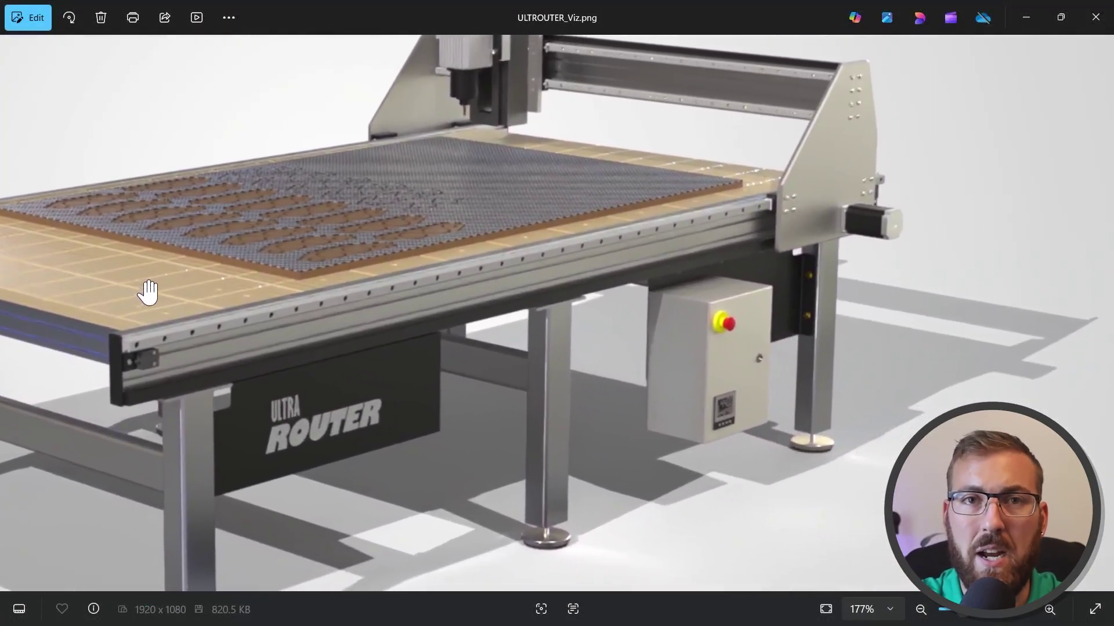
pyautogui.moveTo(365, 209); pyautogui.dragTo(382, 279)
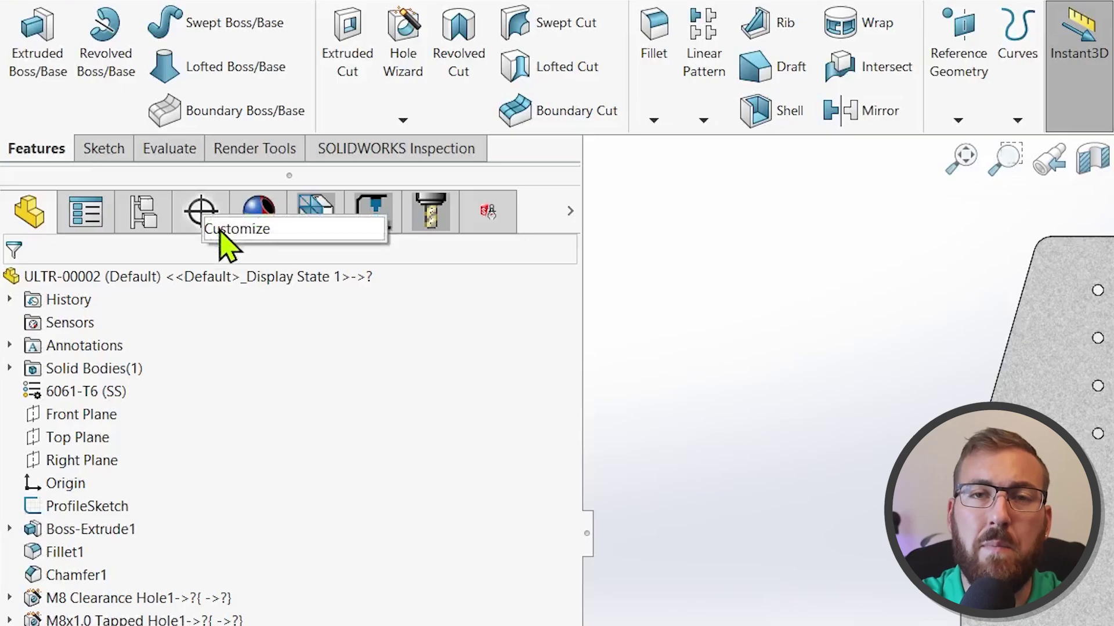
# Hide the DimXpertManager tab and add a SOLIDWORKS Inspection tab to the manager pane
pyautogui.click(220, 232)
pyautogui.click(606, 393)
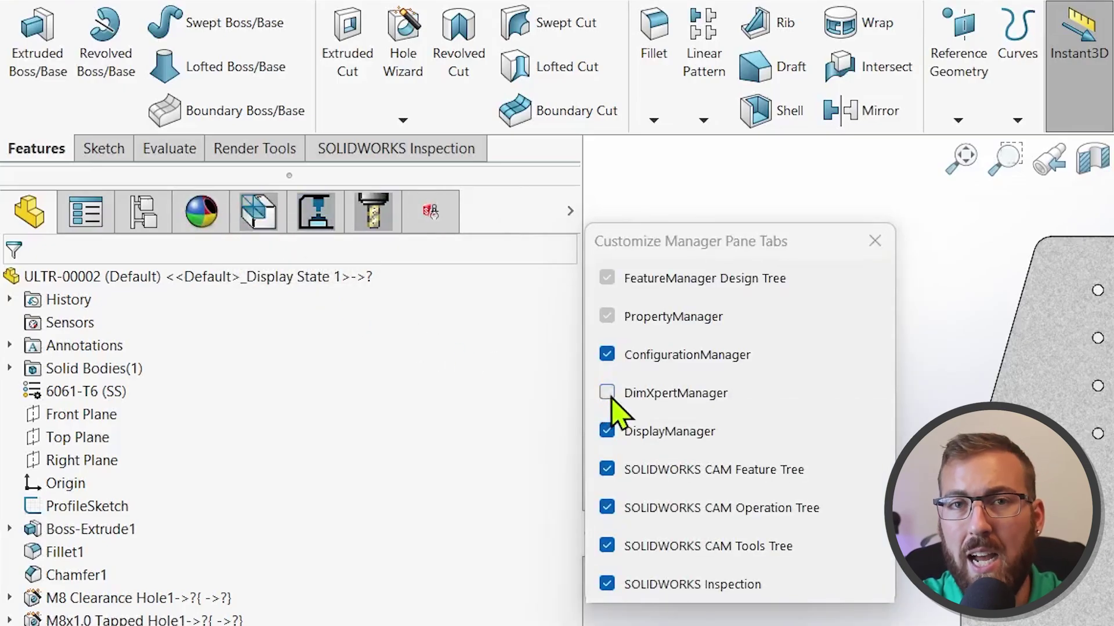
pyautogui.click(607, 584)
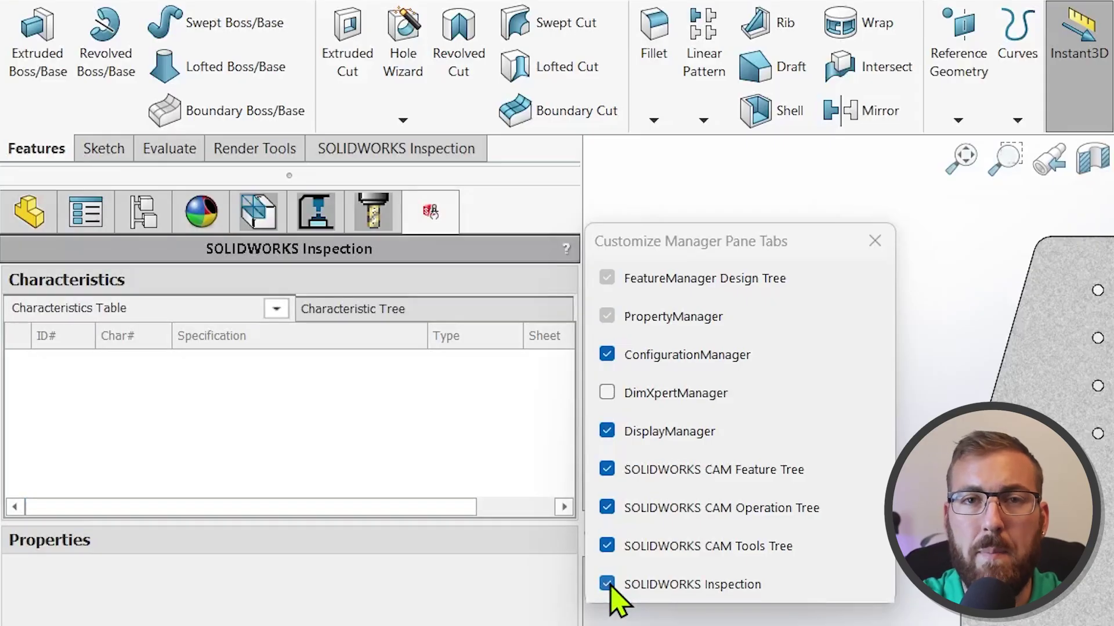
# Narrow the pane and pick the CAM Feature Tree, then DisplayManager, from the overflow list
pyautogui.moveTo(579, 548); pyautogui.dragTo(353, 519)
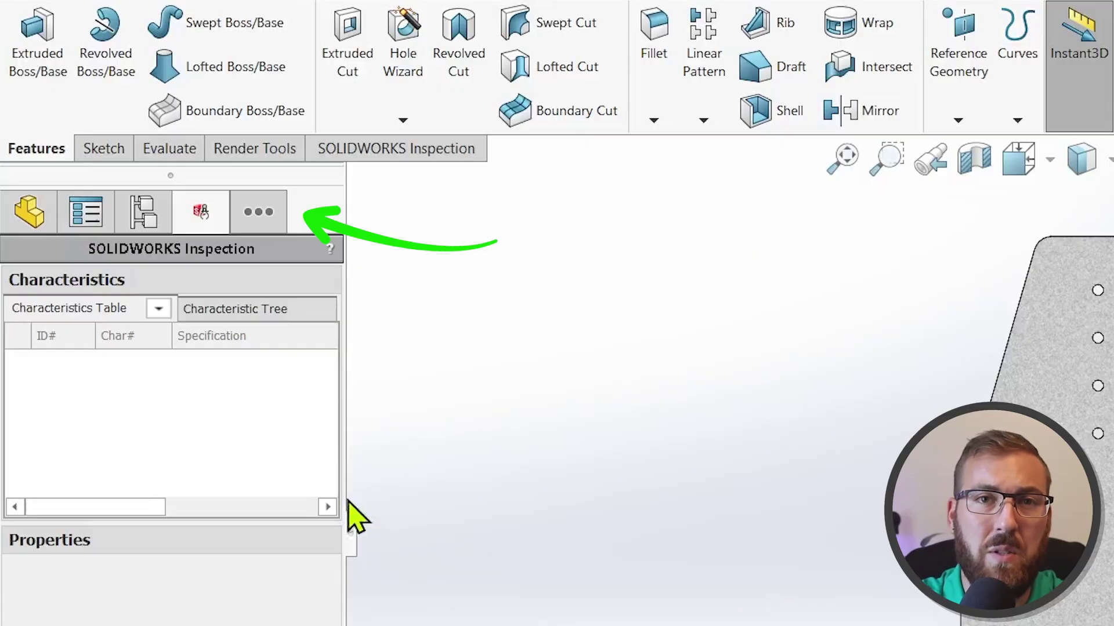
pyautogui.click(258, 220)
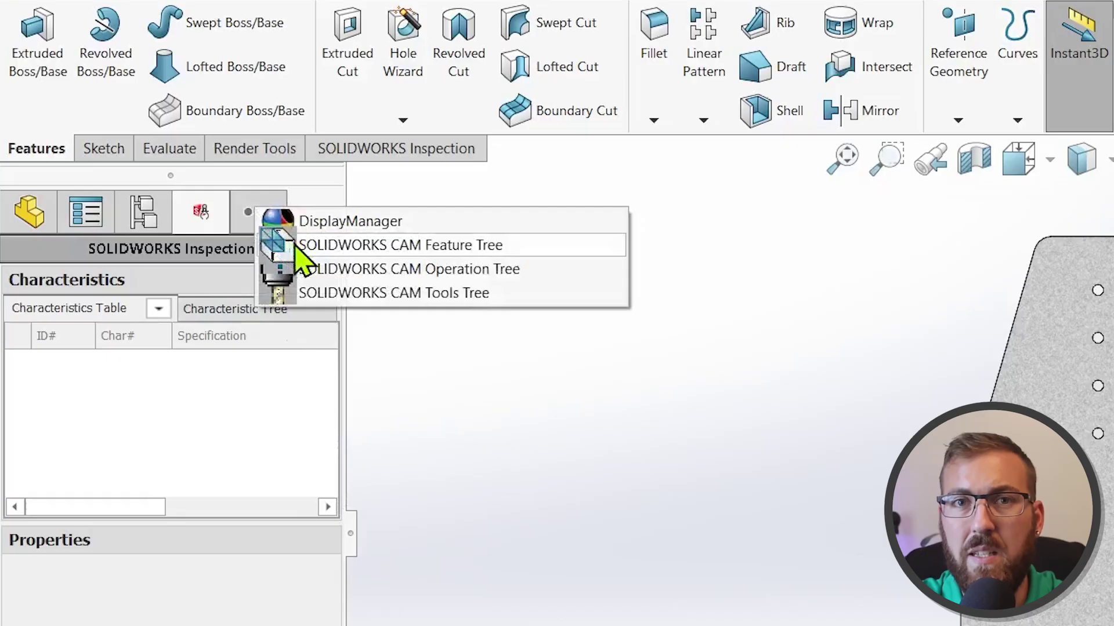
pyautogui.click(348, 245)
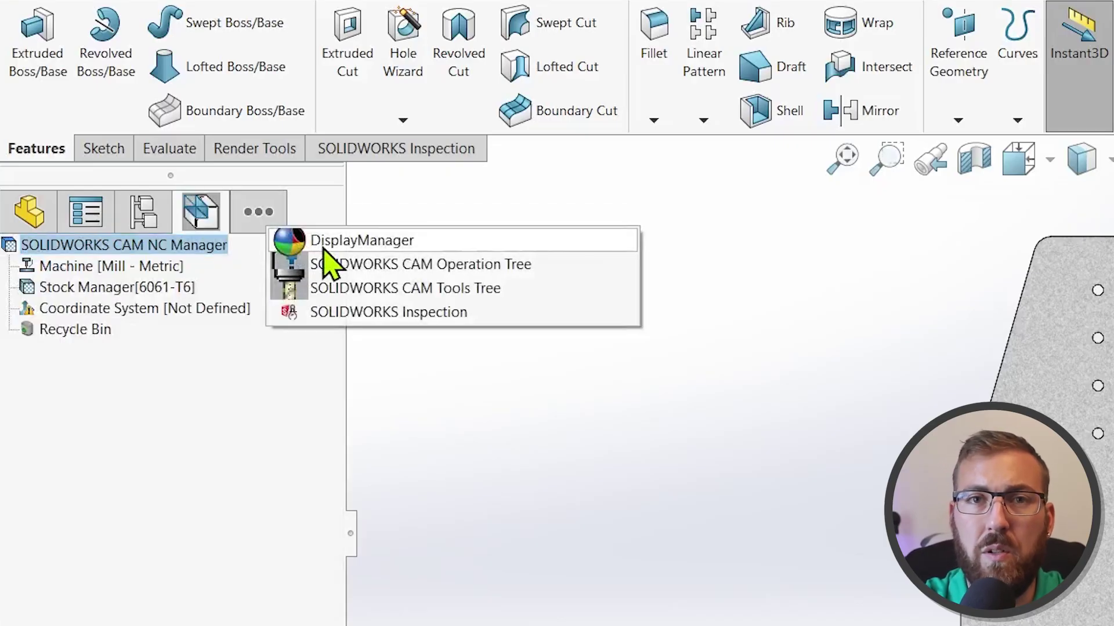
pyautogui.click(324, 247)
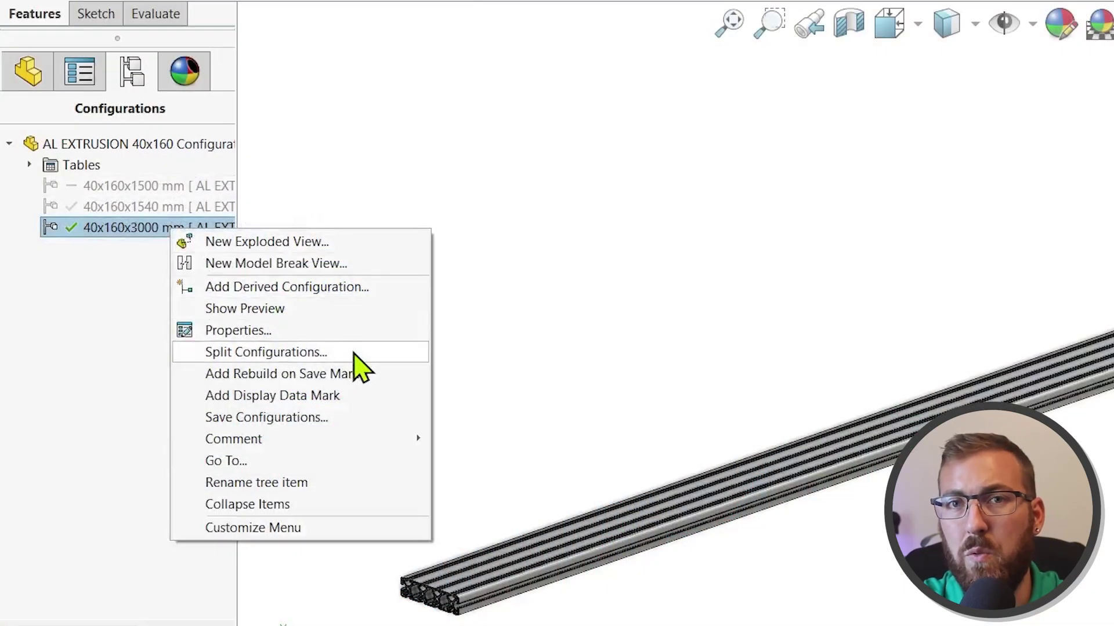
# Split the 40x160x3000 mm configuration into its own saved part and select it in the tree
pyautogui.click(353, 355)
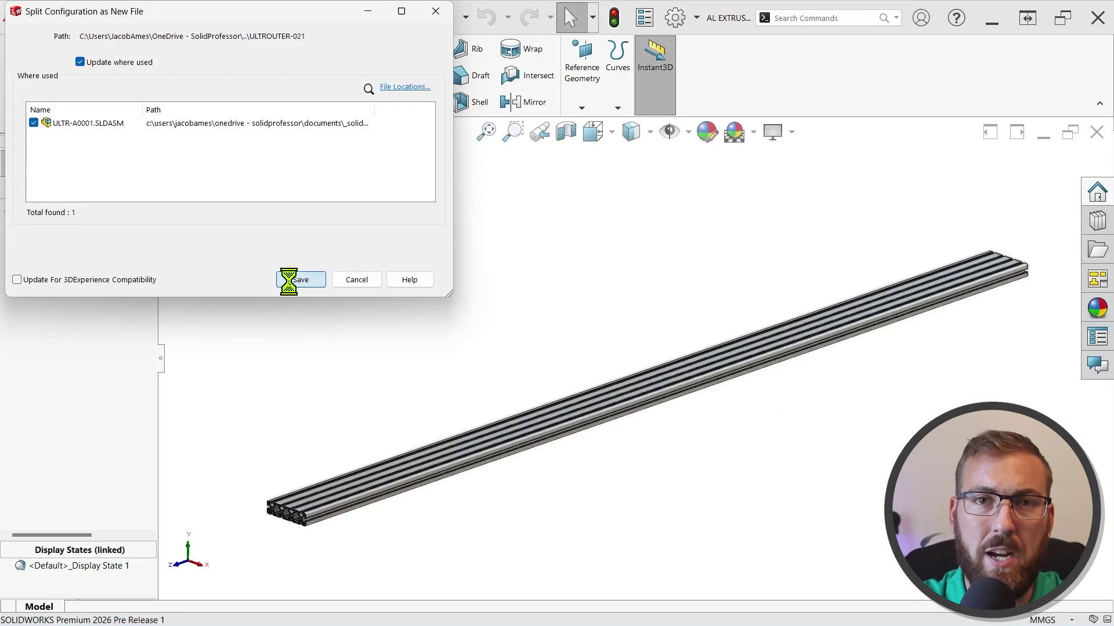
pyautogui.click(524, 490)
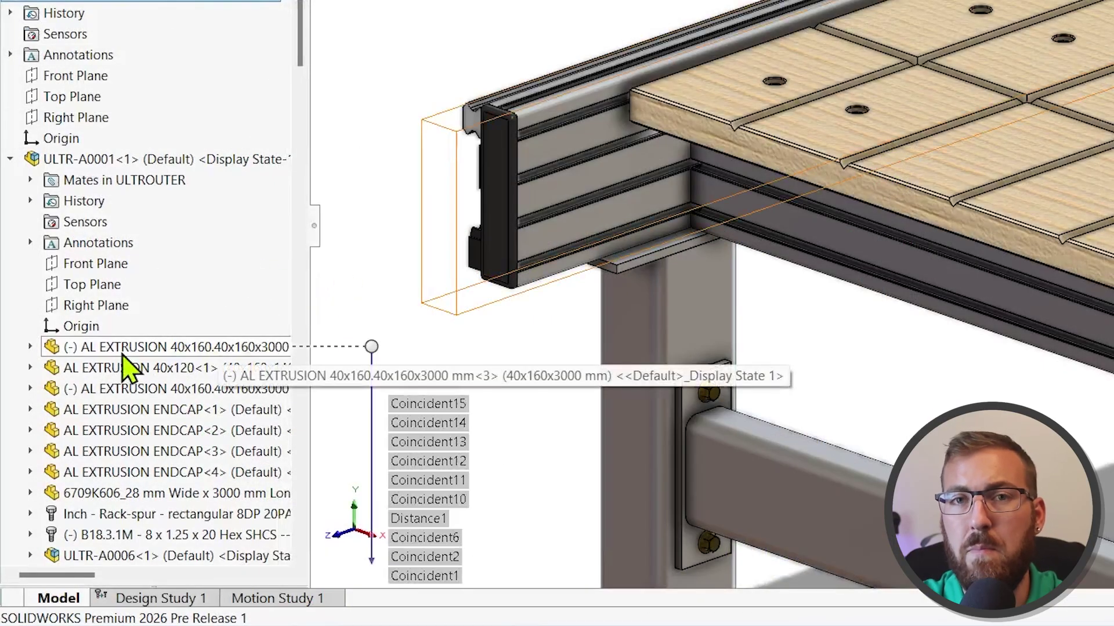
pyautogui.click(128, 348)
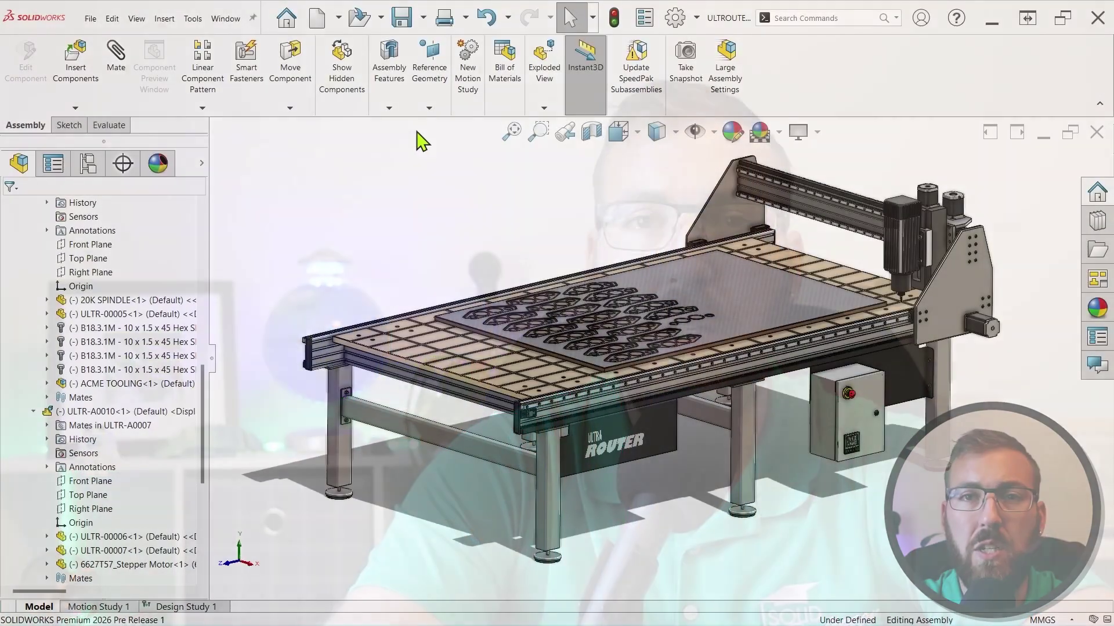
# Create a reference point with its X coordinate set to -650
pyautogui.click(430, 108)
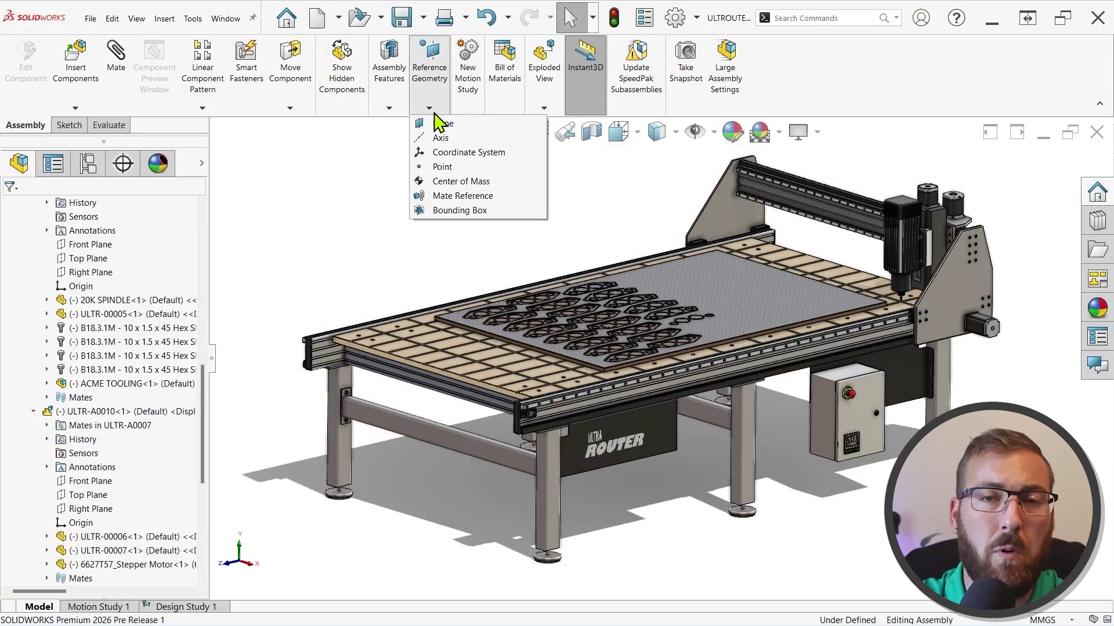
pyautogui.click(463, 167)
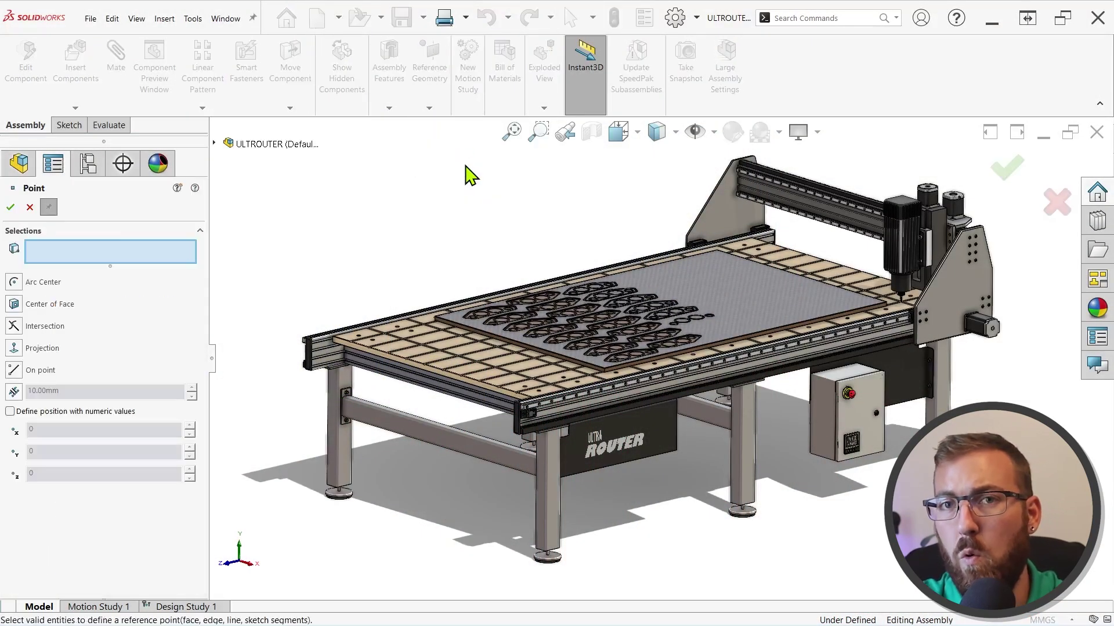
pyautogui.click(11, 412)
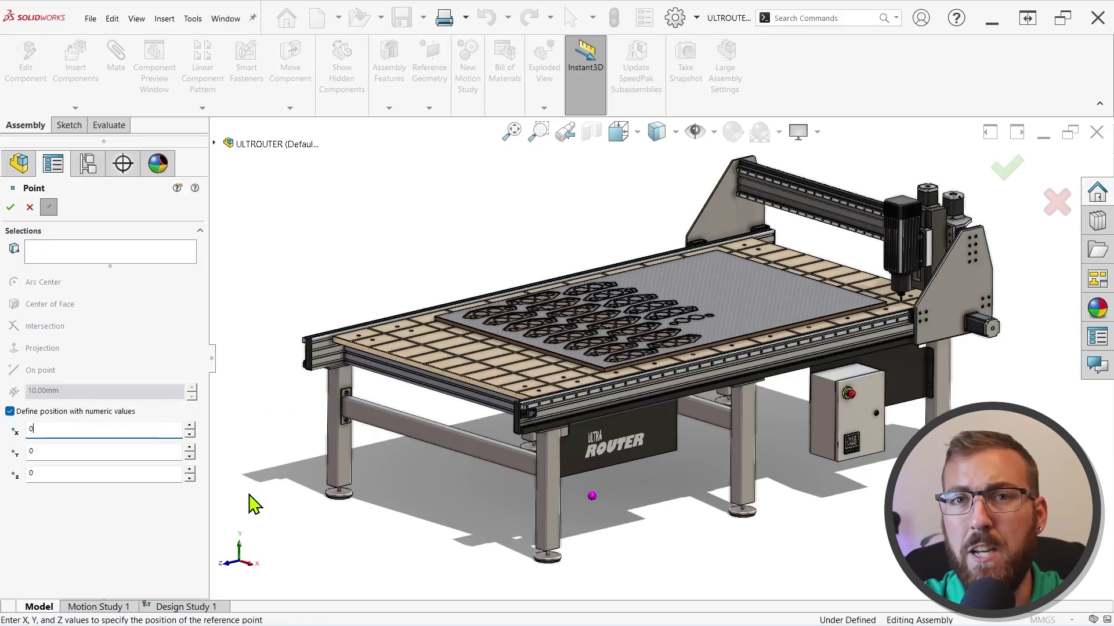
pyautogui.press('BackSpace')
pyautogui.write('-650')
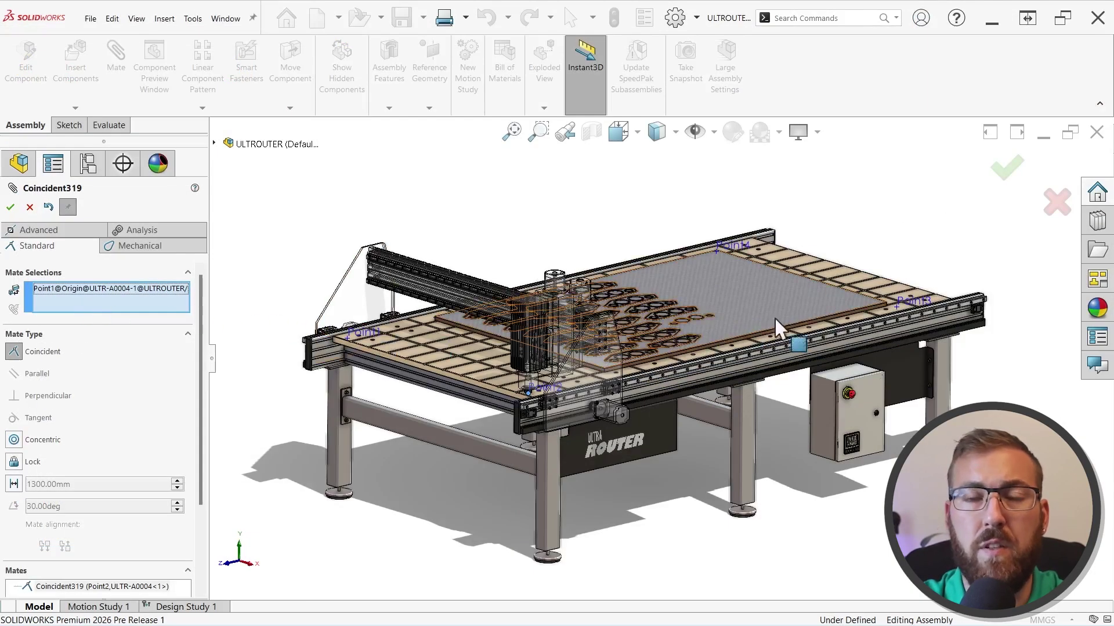
# Mate the gantry origin coincident to Point4 instead of Point3
pyautogui.click(902, 311)
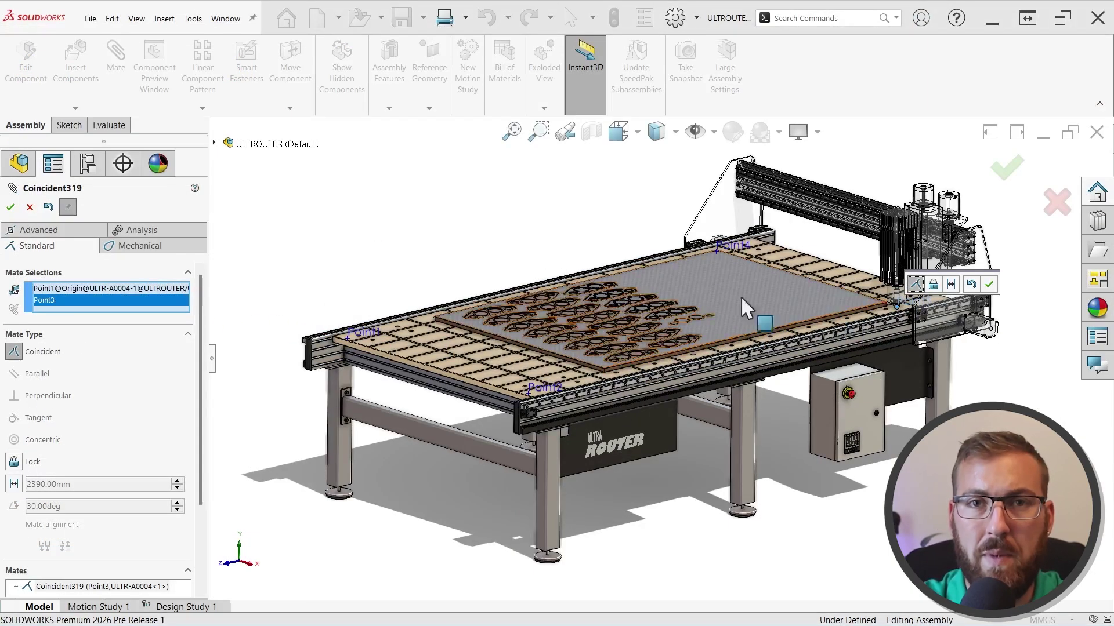
pyautogui.press('Delete')
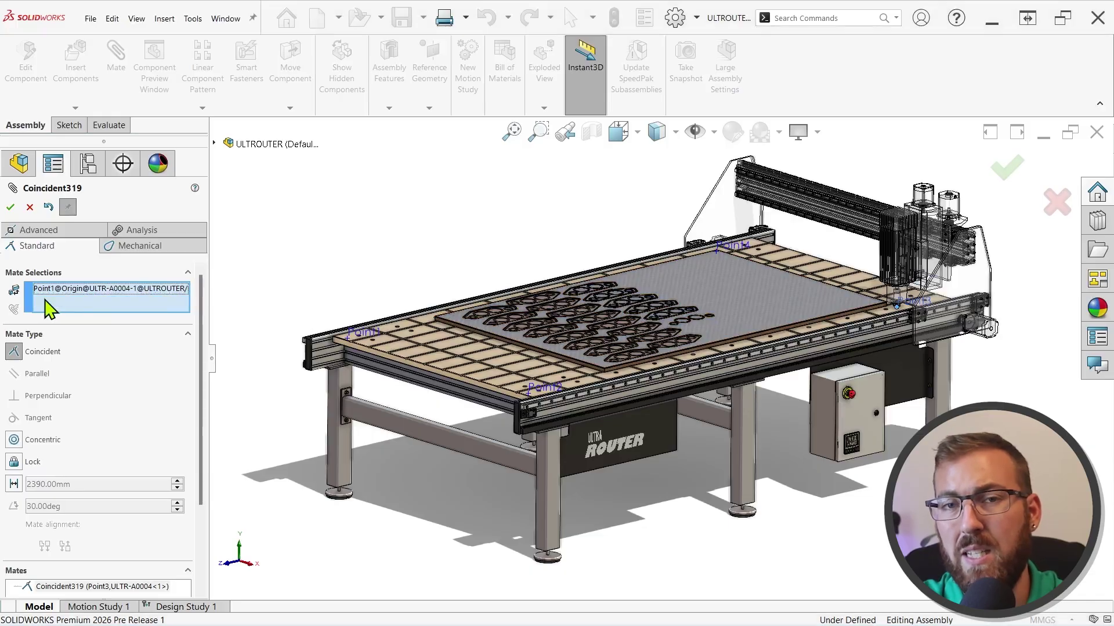
pyautogui.click(719, 250)
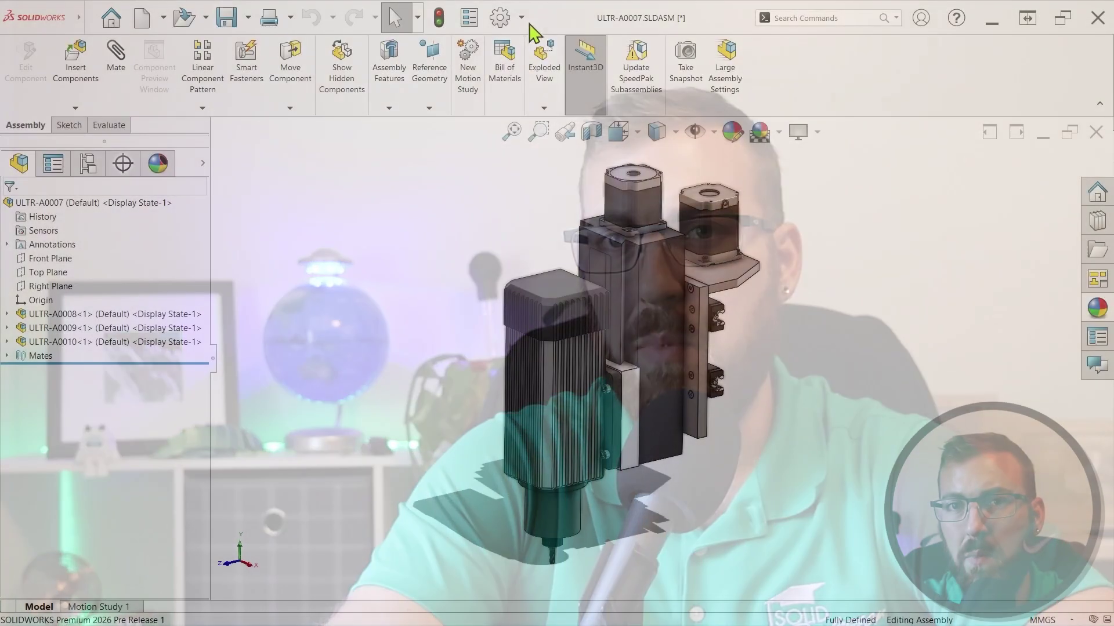
# In Performance options, set 'Mark assembly as modified' for cosmetic changes to Never
pyautogui.click(524, 19)
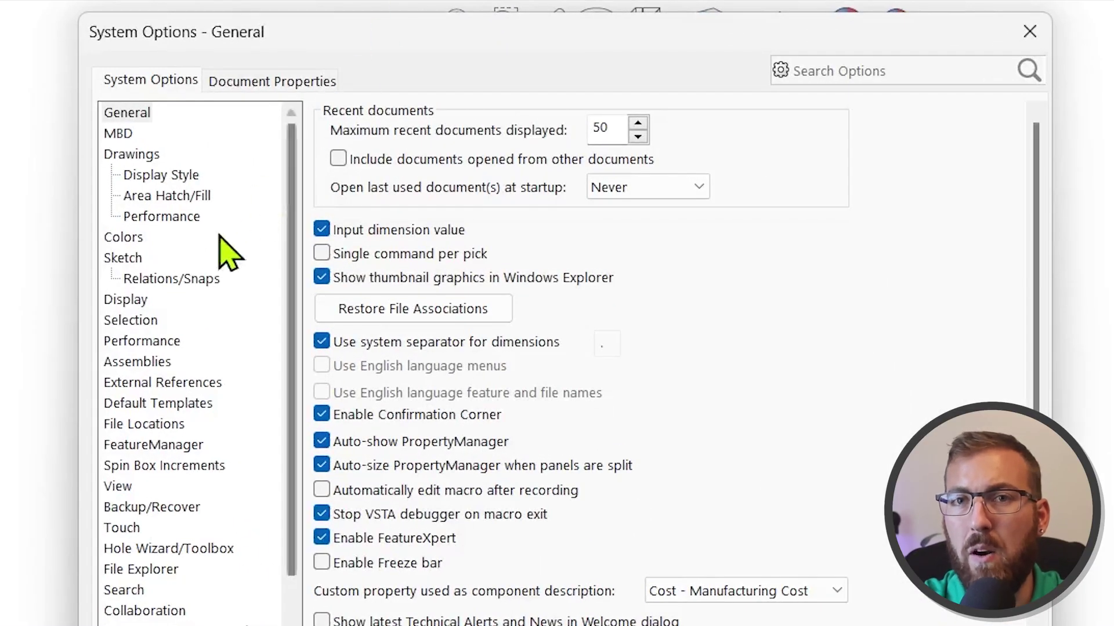
pyautogui.click(154, 342)
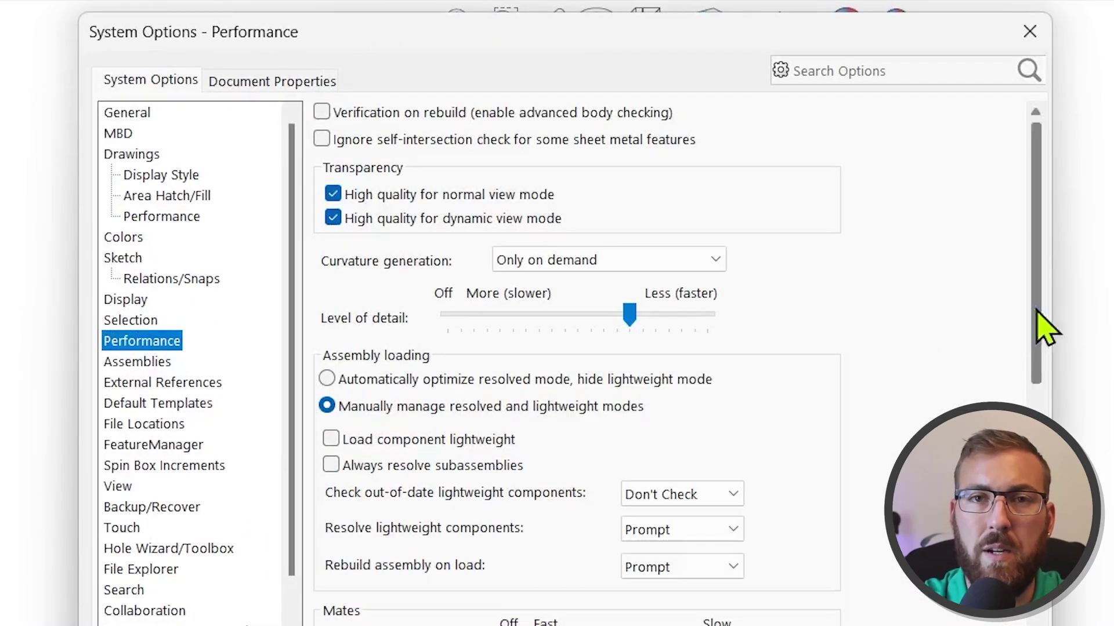
pyautogui.scroll(-10, 1031, 323)
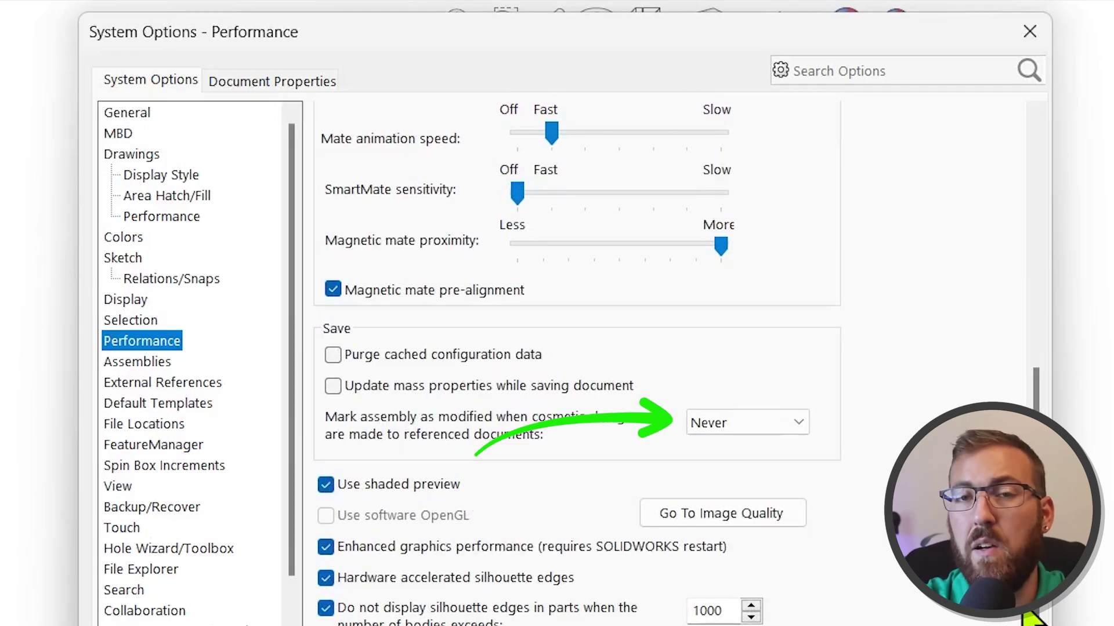
pyautogui.click(798, 423)
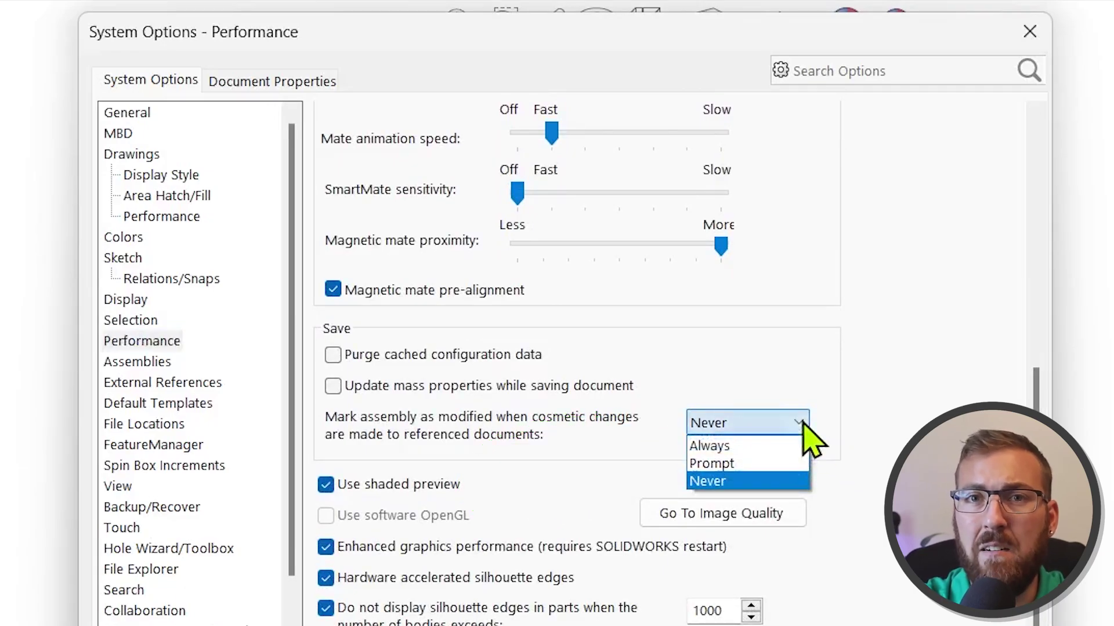
pyautogui.click(788, 481)
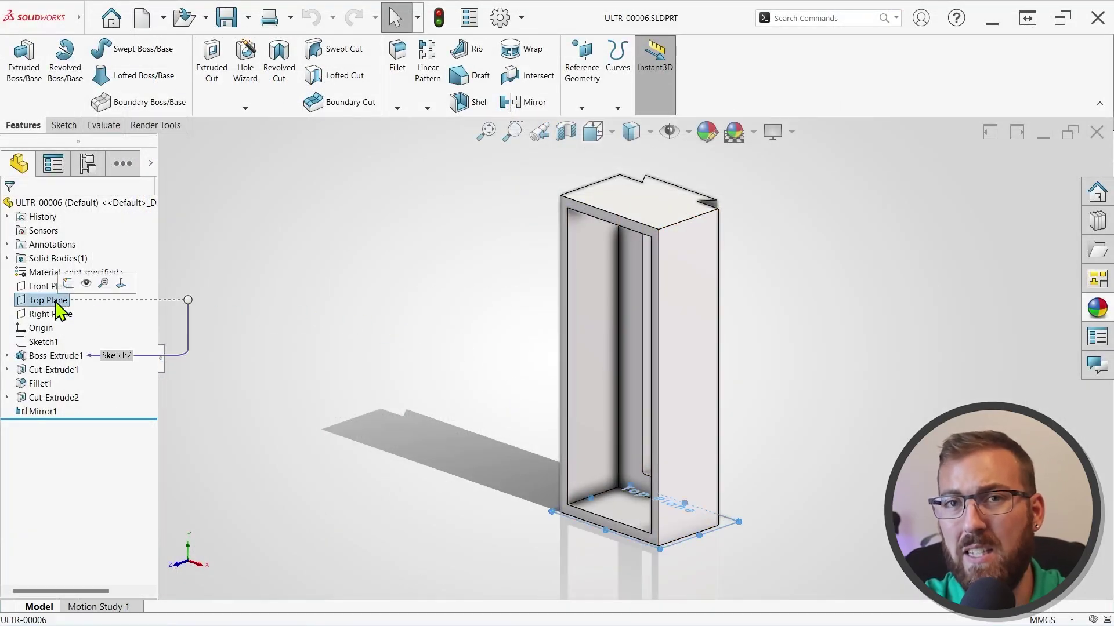
# Add a mid-height Plane1 offset from Top Plane and a slightly rotated warning decal
pyautogui.keyDown('ctrl'); pyautogui.moveTo(577, 530); pyautogui.dragTo(609, 412); pyautogui.keyUp('ctrl')
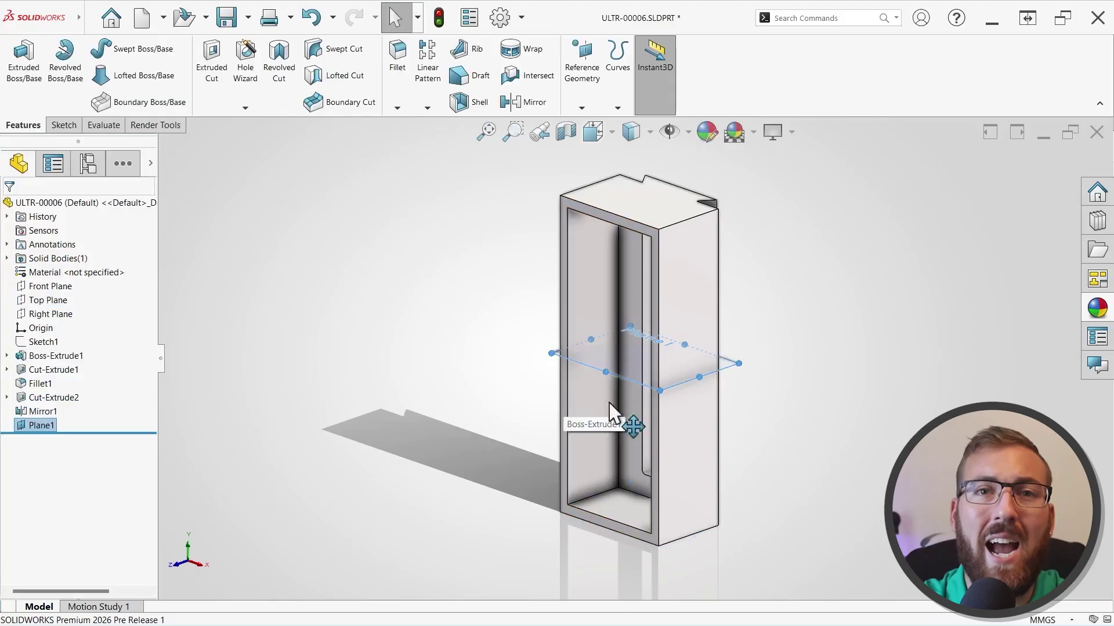
pyautogui.click(1097, 309)
pyautogui.moveTo(940, 441); pyautogui.dragTo(696, 367)
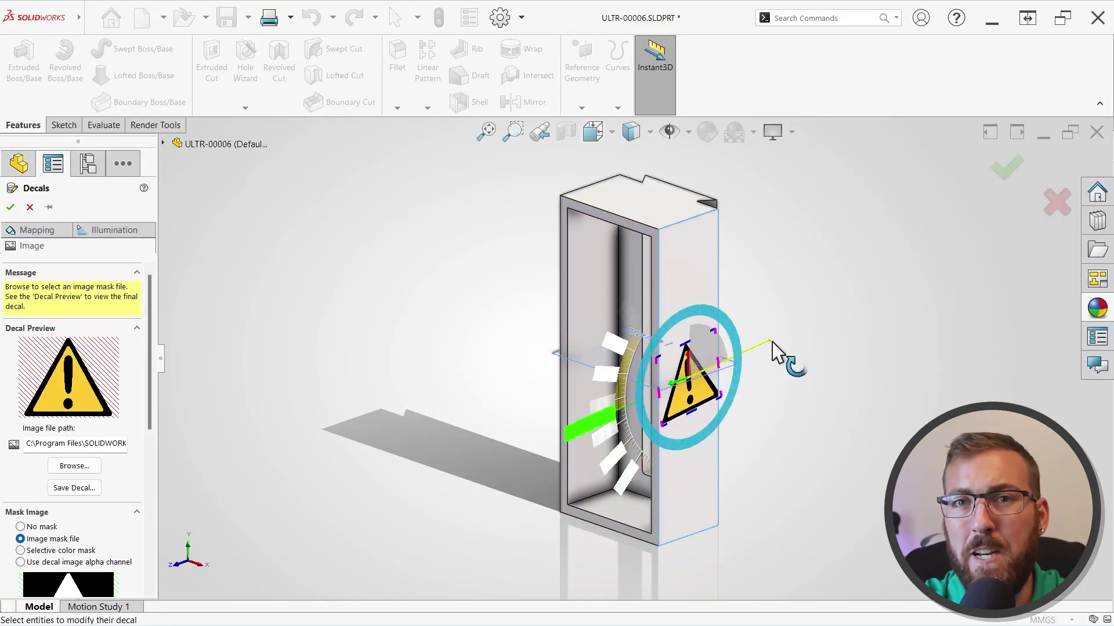
pyautogui.moveTo(772, 344); pyautogui.dragTo(782, 354)
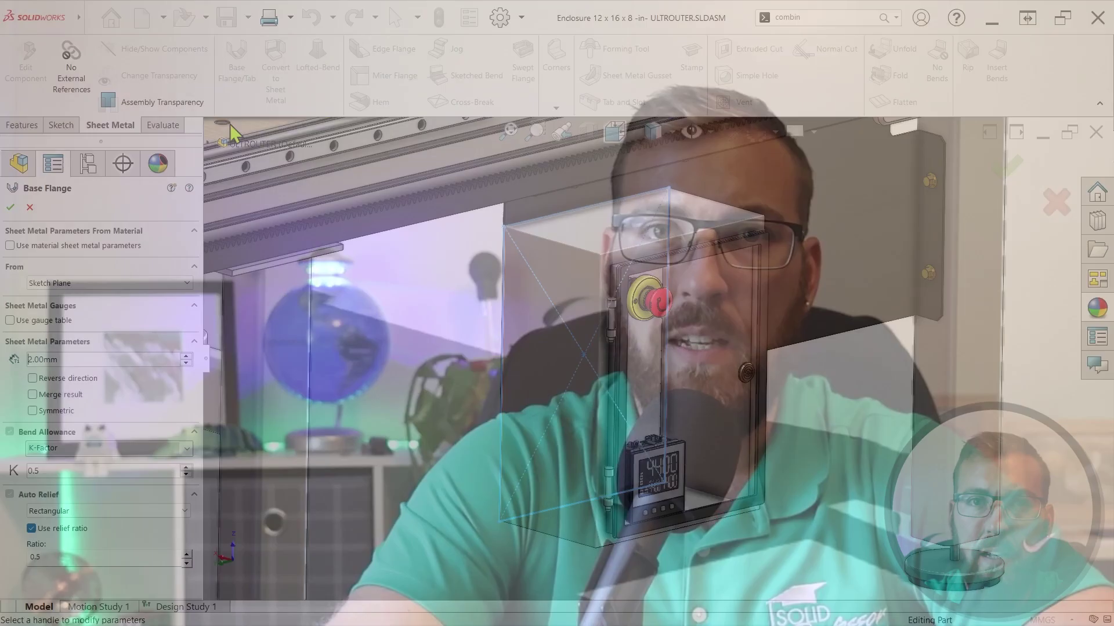
# Build the base flange from the emergency-stop button face in the reversed direction
pyautogui.click(168, 283)
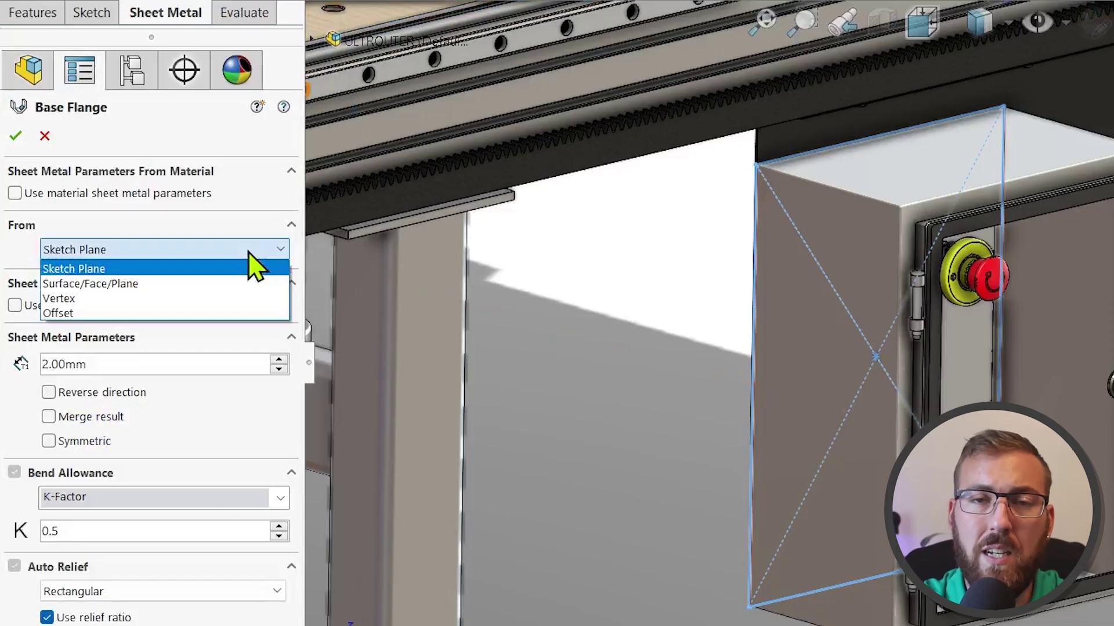
pyautogui.click(255, 284)
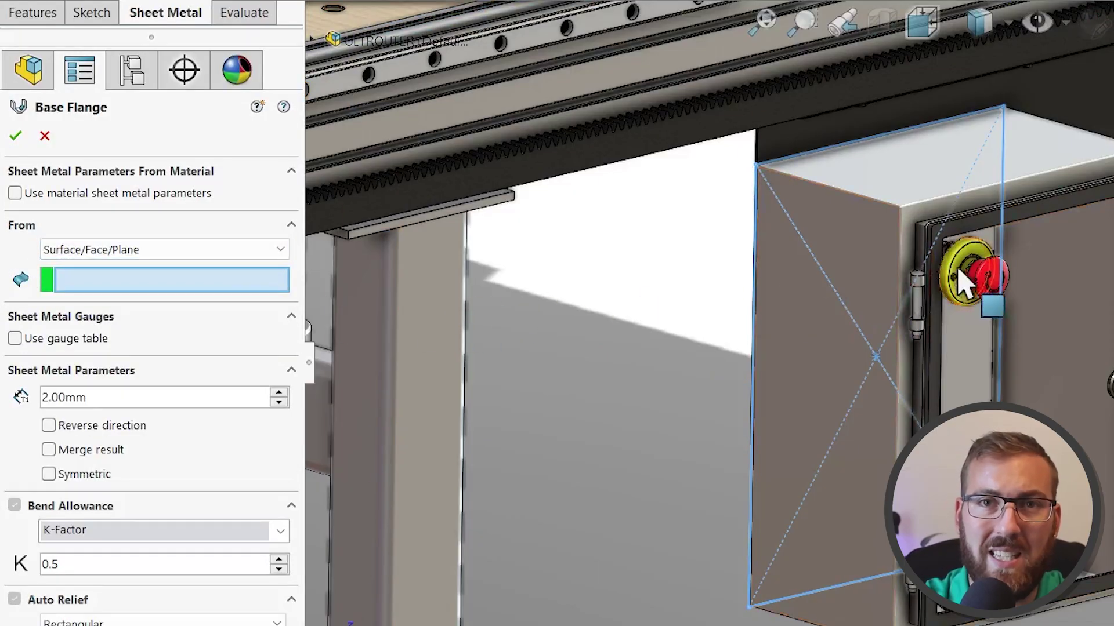
pyautogui.scroll(-5, 960, 283)
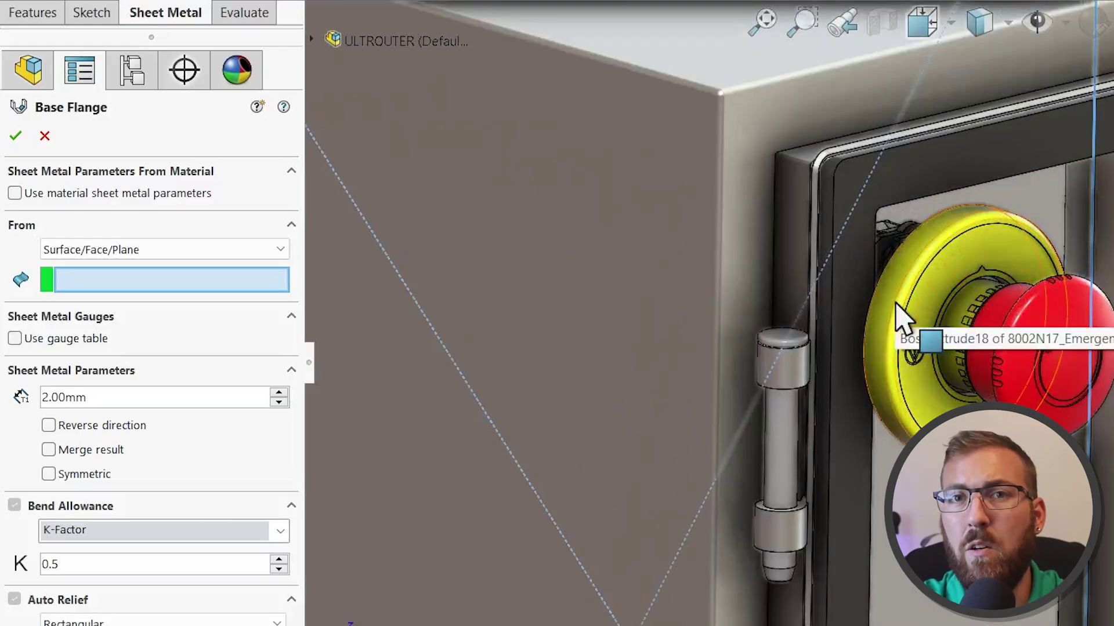
pyautogui.rightClick(897, 309)
pyautogui.click(976, 377)
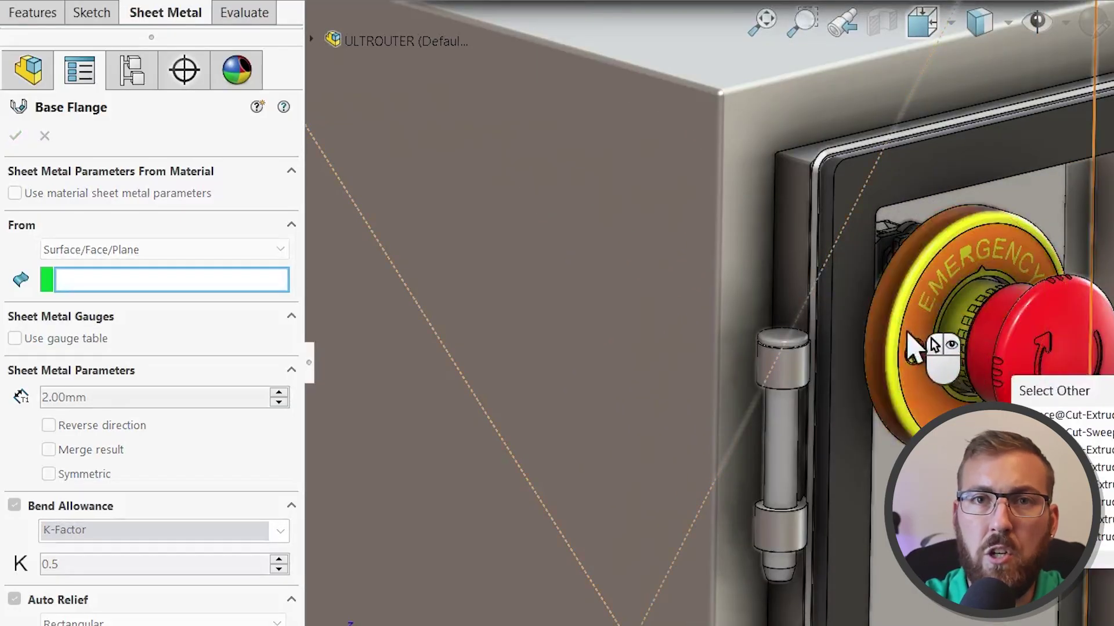
pyautogui.click(888, 325)
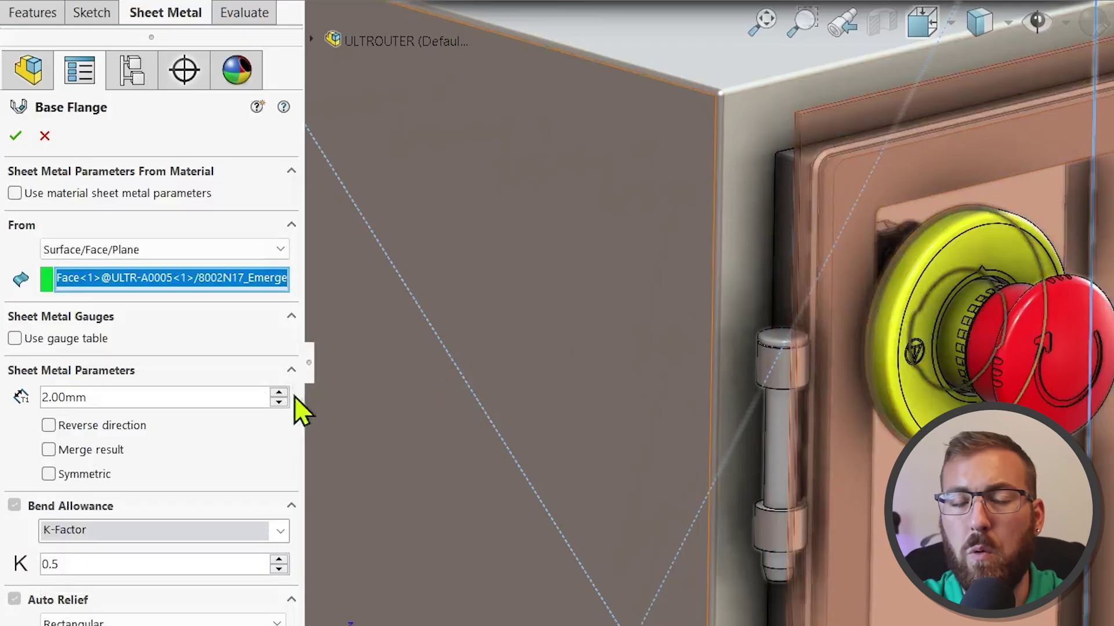
pyautogui.click(50, 426)
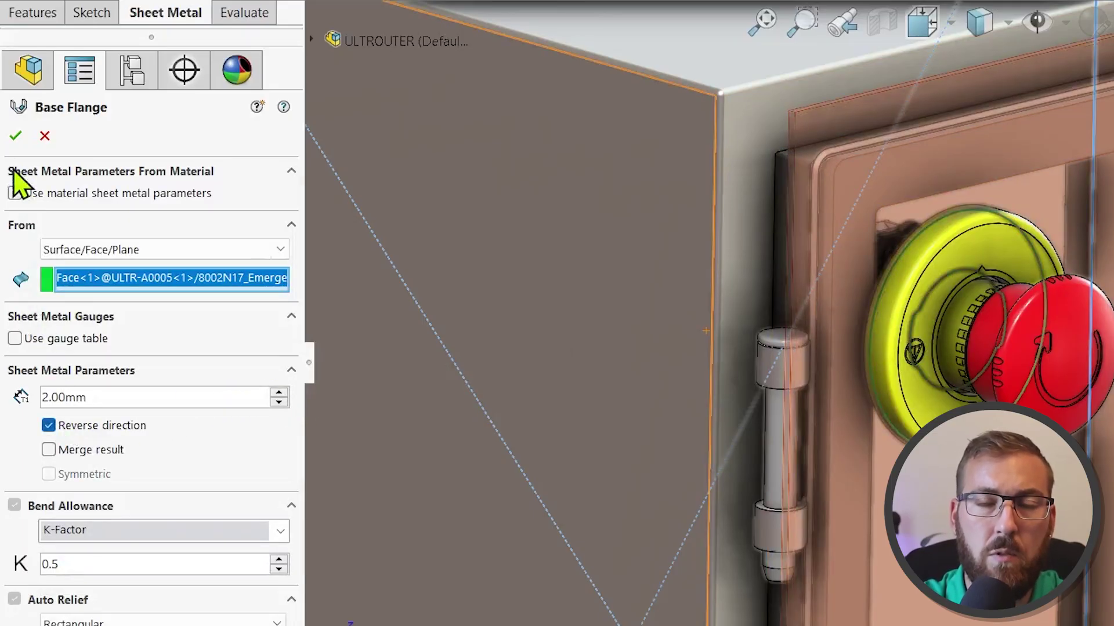
pyautogui.click(15, 137)
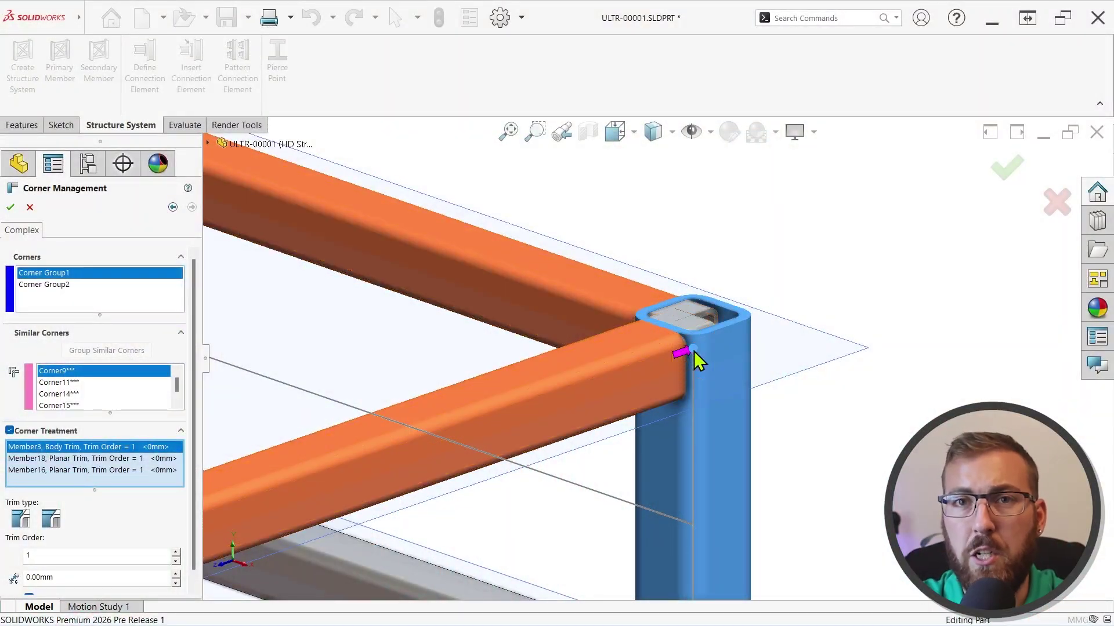
# Preview the available corner trim combinations for the square-tube frame corner
pyautogui.click(693, 352)
pyautogui.moveTo(725, 359); pyautogui.dragTo(845, 242)
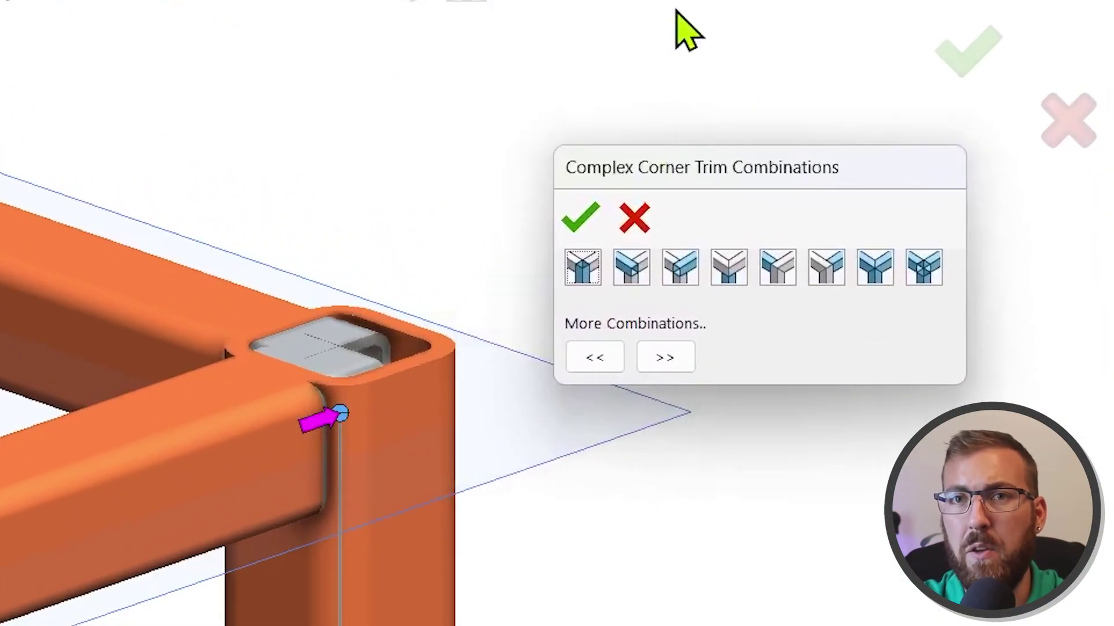
pyautogui.click(637, 273)
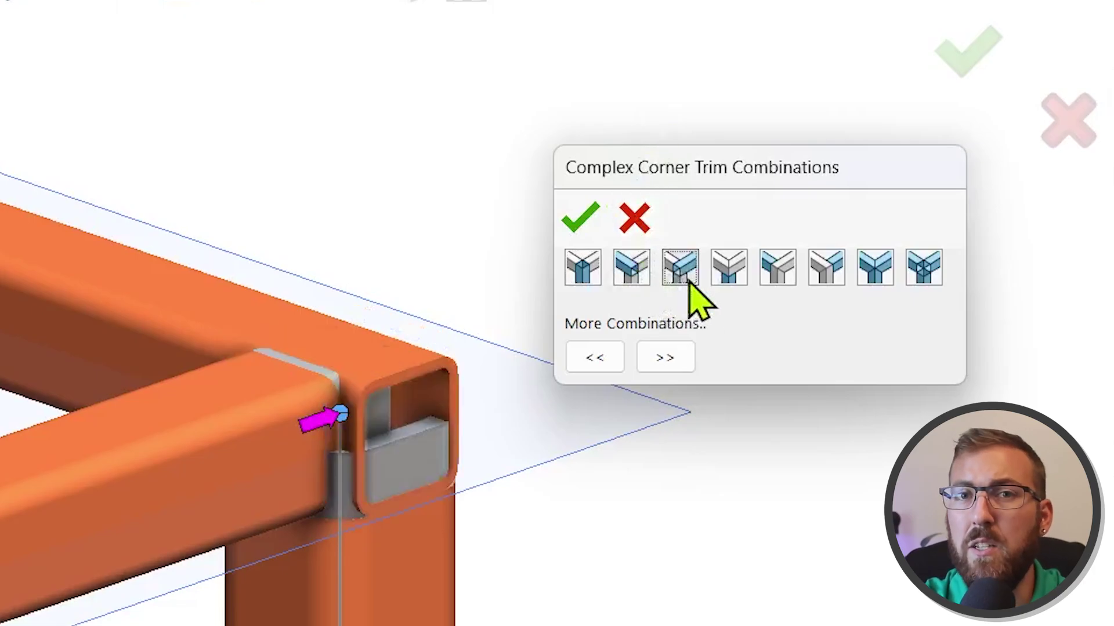
pyautogui.click(730, 273)
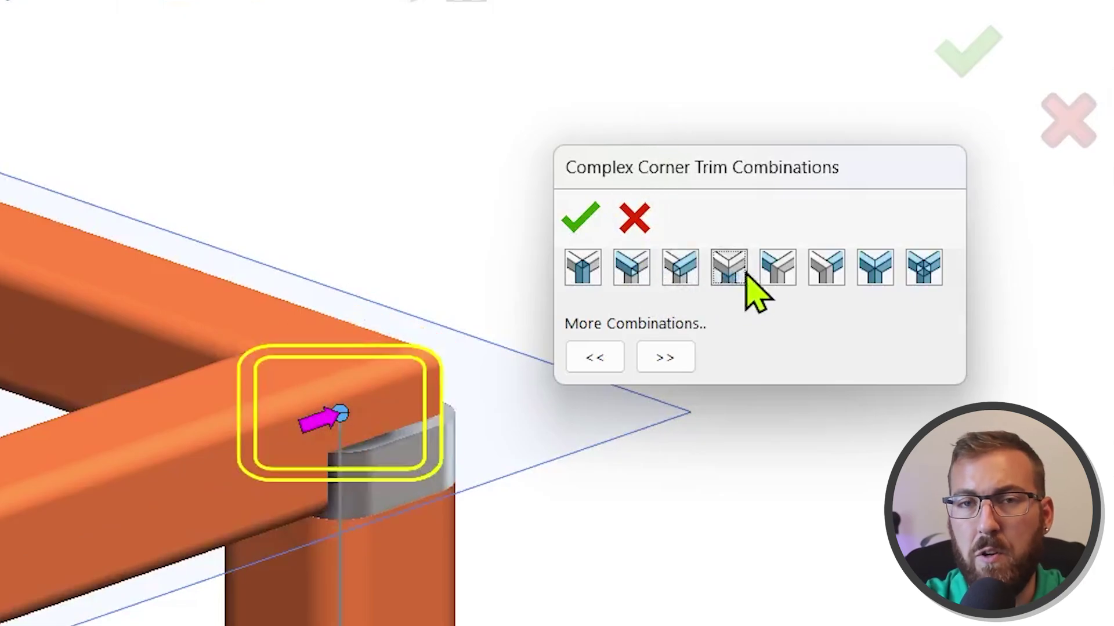
pyautogui.click(781, 275)
pyautogui.click(835, 278)
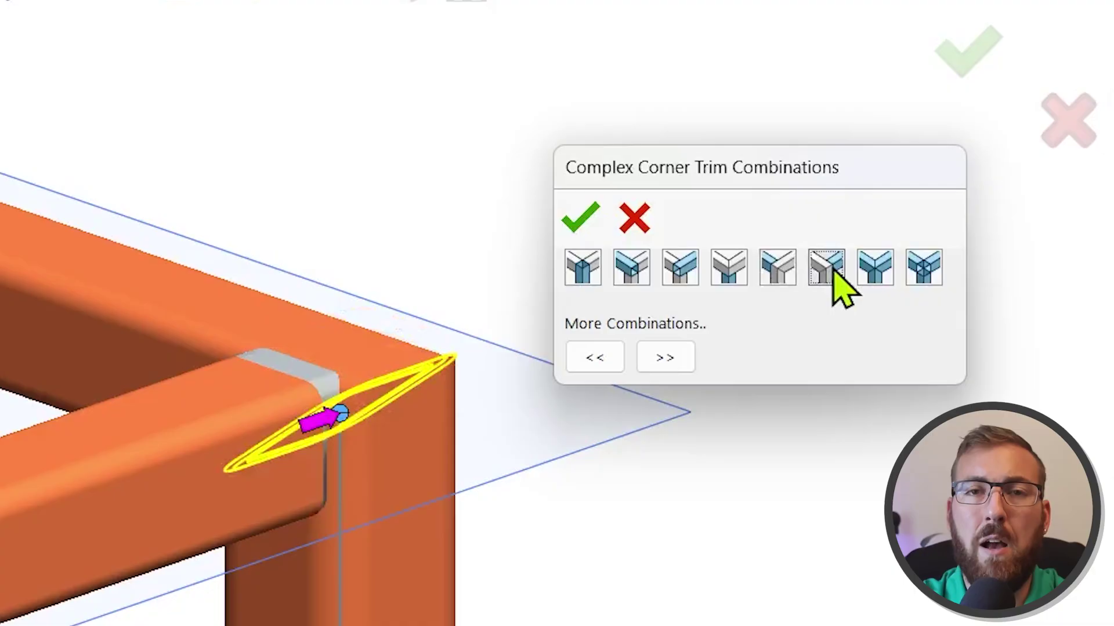
pyautogui.click(874, 277)
pyautogui.click(920, 273)
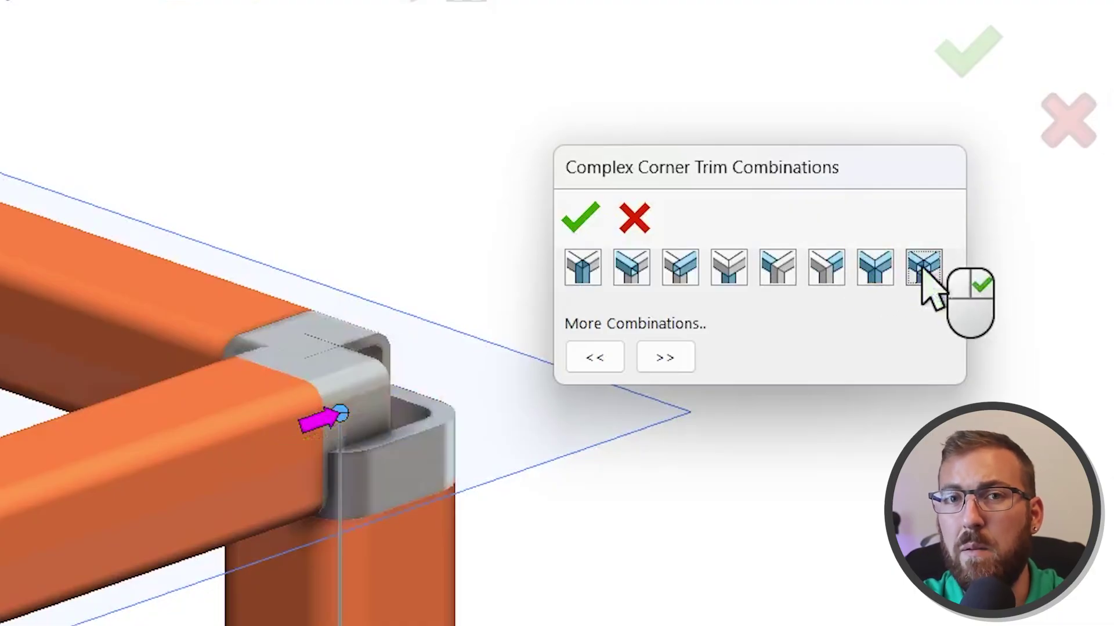
pyautogui.click(673, 357)
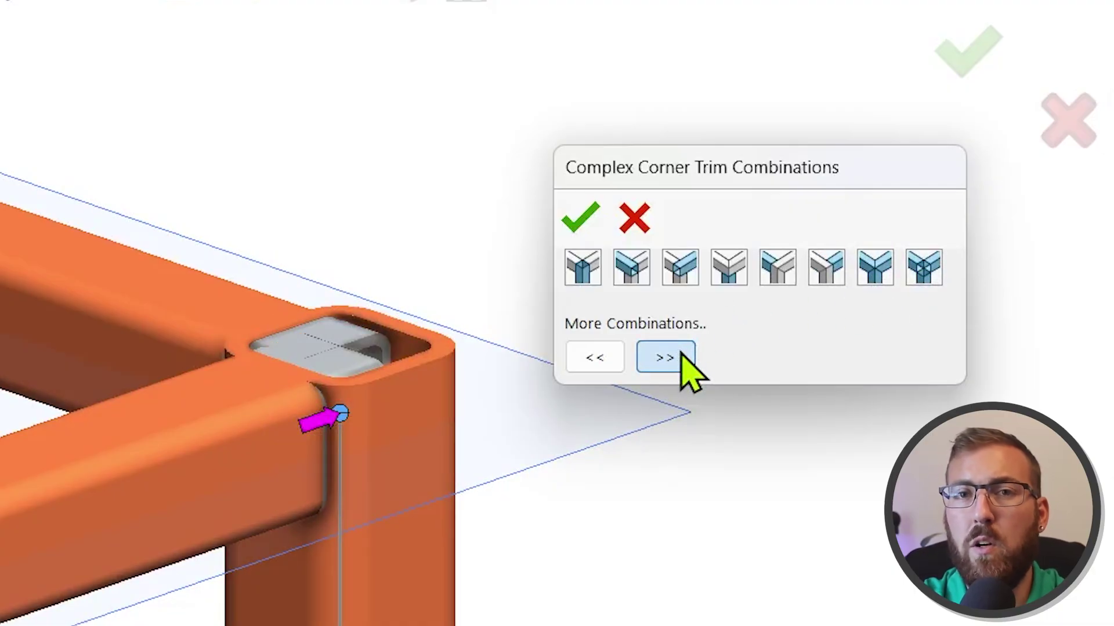
# Apply the chosen trim combination and inspect the rebuilt tube corner up close
pyautogui.click(595, 227)
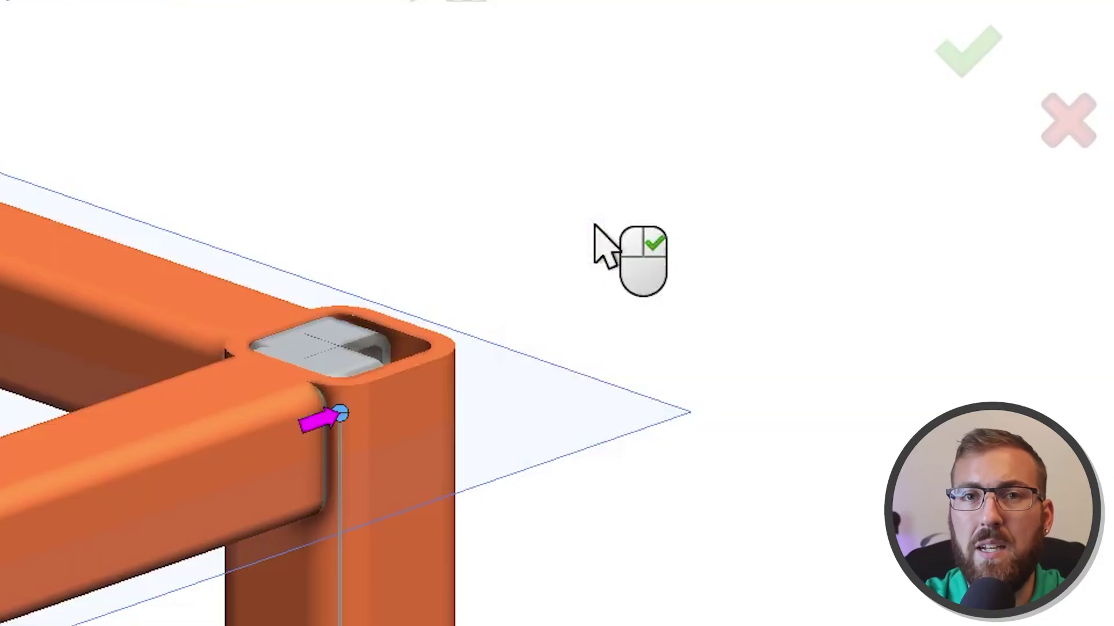
pyautogui.rightClick(595, 228)
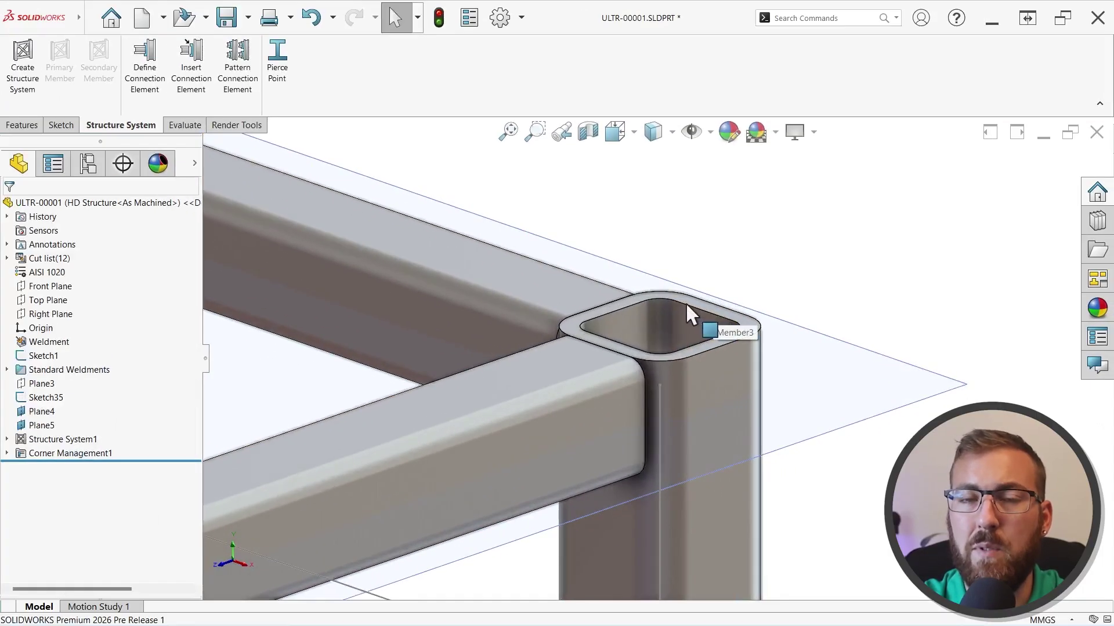
pyautogui.moveTo(686, 302); pyautogui.dragTo(735, 263, button='middle')
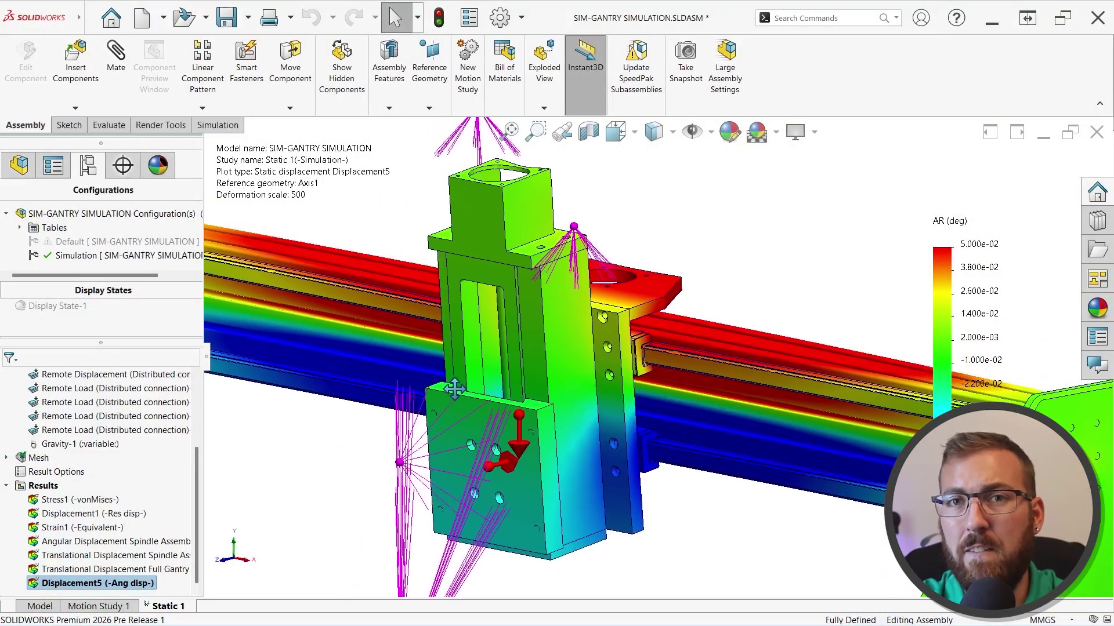
# Add a displacement plot showing AR: Angular Rotation in degrees, referenced to Axis1
pyautogui.keyDown('ctrl'); pyautogui.moveTo(455, 389); pyautogui.dragTo(380, 321, button='middle'); pyautogui.keyUp('ctrl')
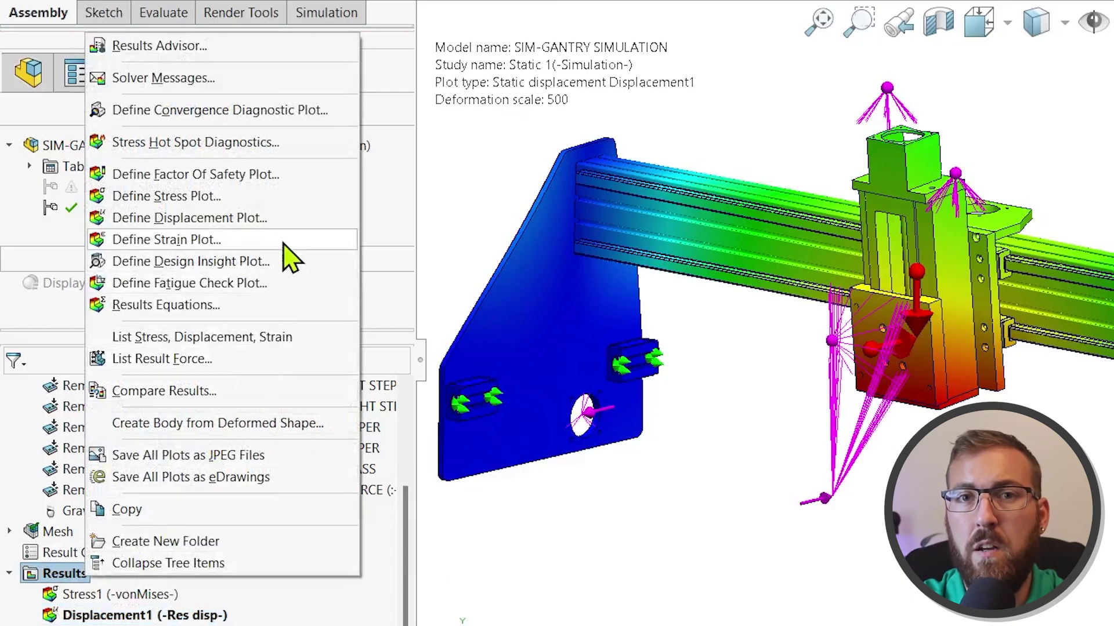
pyautogui.click(307, 218)
pyautogui.click(286, 238)
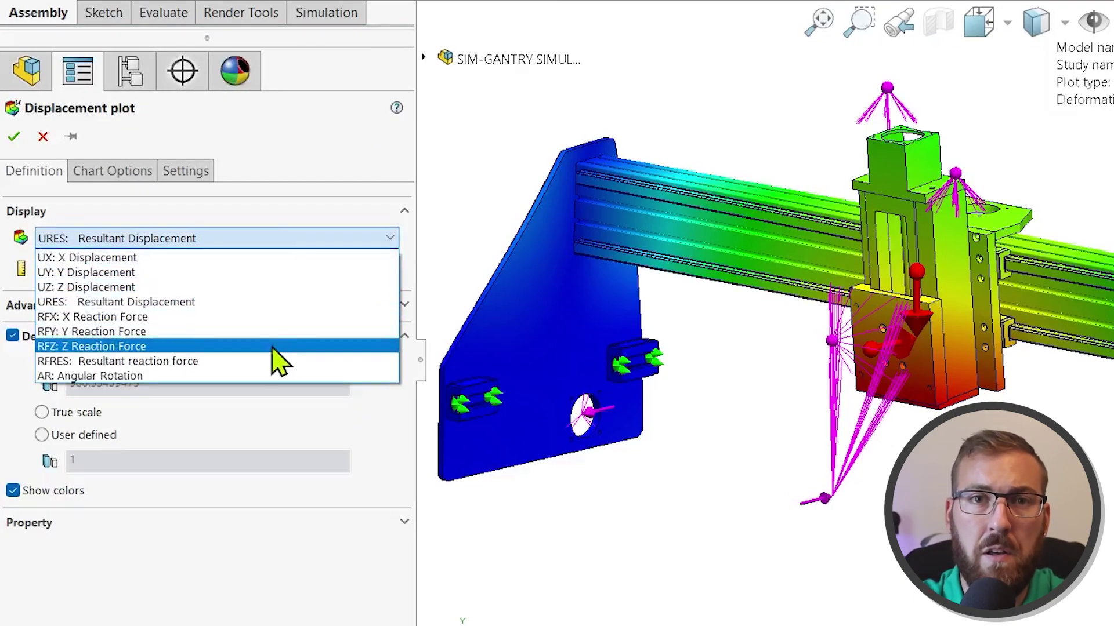
pyautogui.click(283, 386)
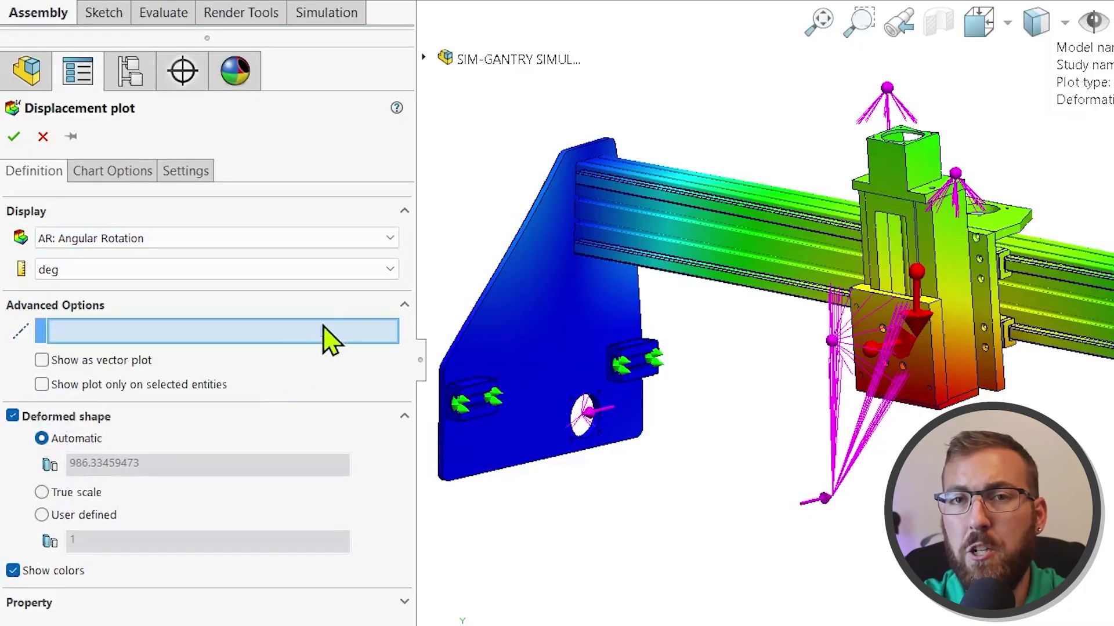
pyautogui.click(423, 58)
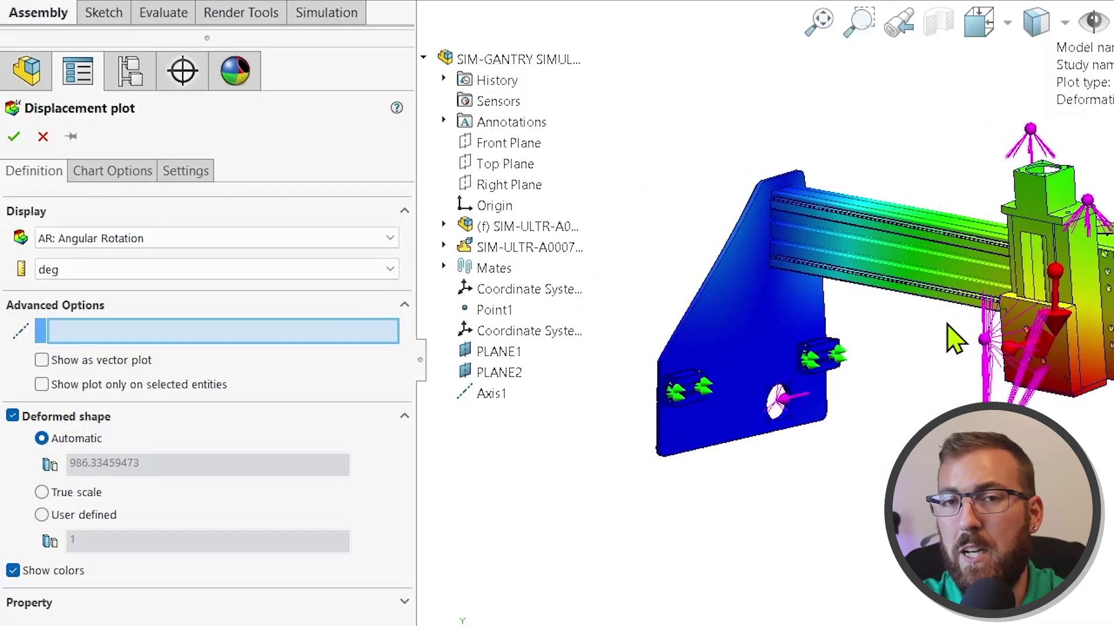
pyautogui.click(492, 394)
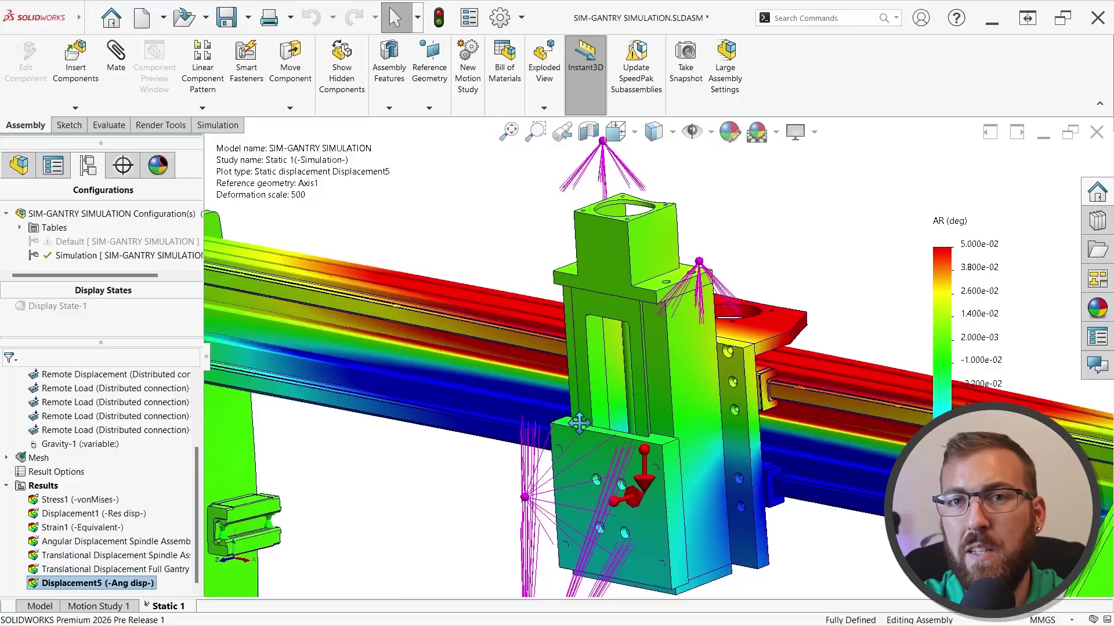
pyautogui.keyDown('ctrl'); pyautogui.moveTo(576, 422); pyautogui.dragTo(704, 445, button='middle'); pyautogui.keyUp('ctrl')
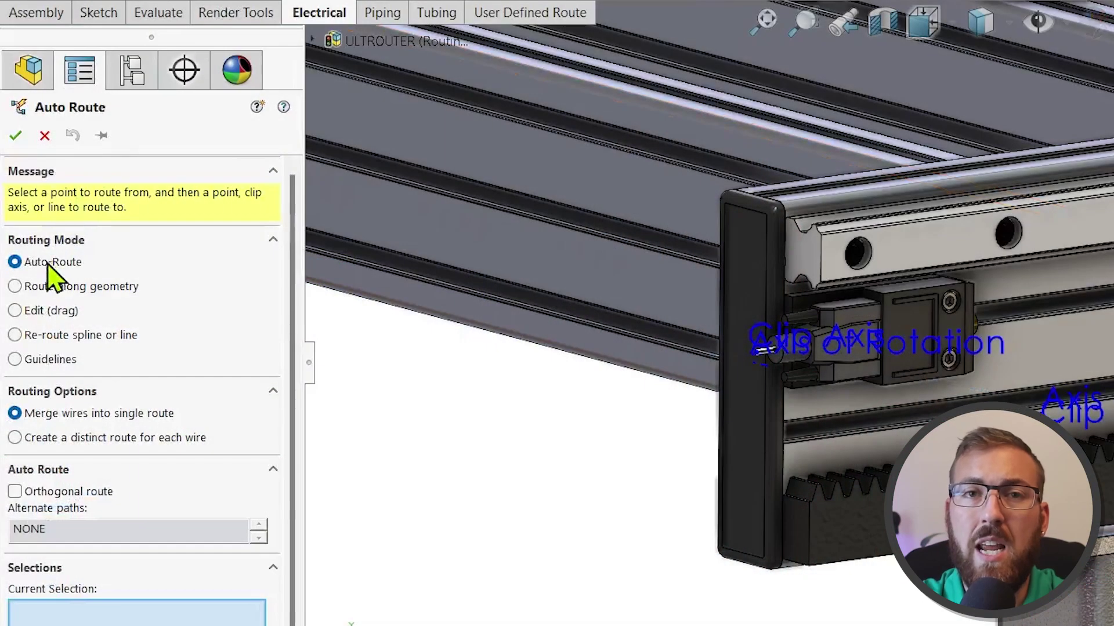
# Set Auto Route to Guidelines mode, following Route Sketch as the routing path
pyautogui.click(15, 360)
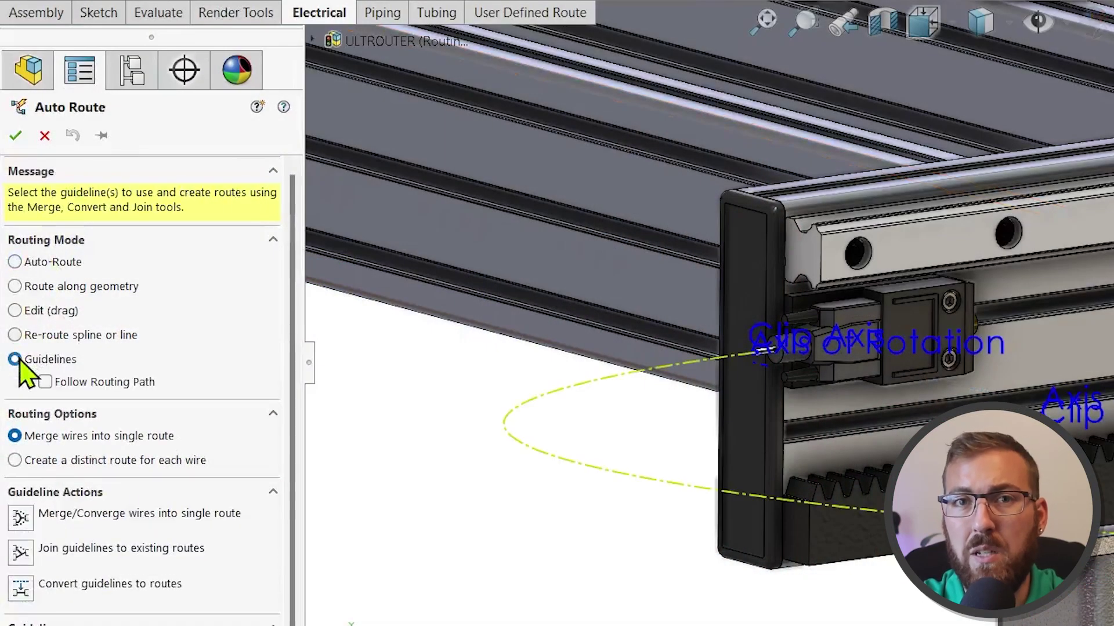
pyautogui.click(45, 382)
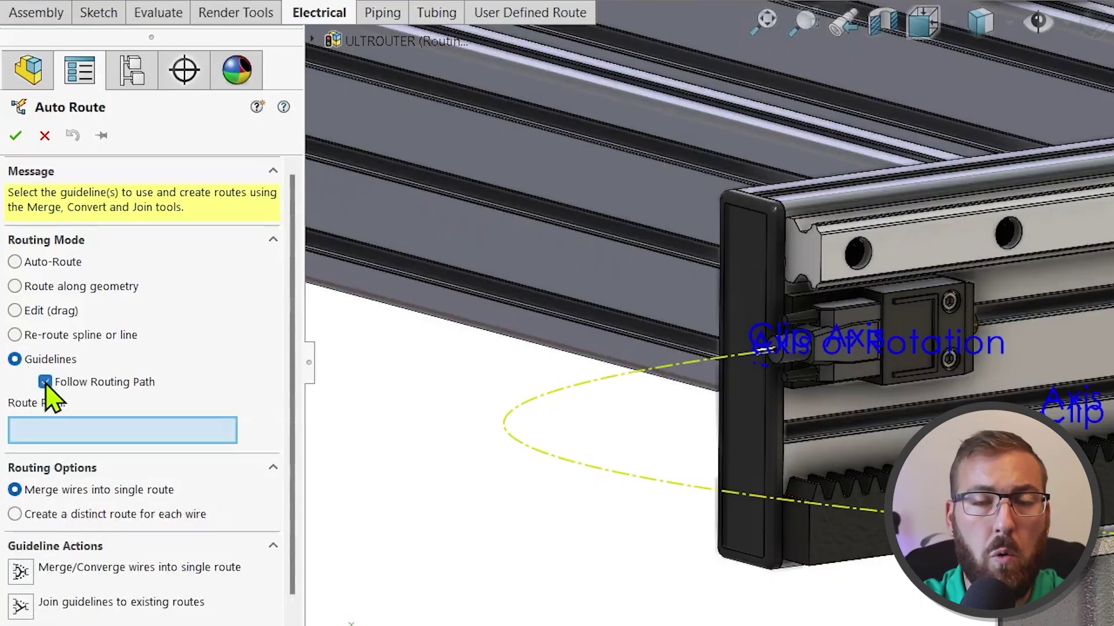
pyautogui.click(312, 40)
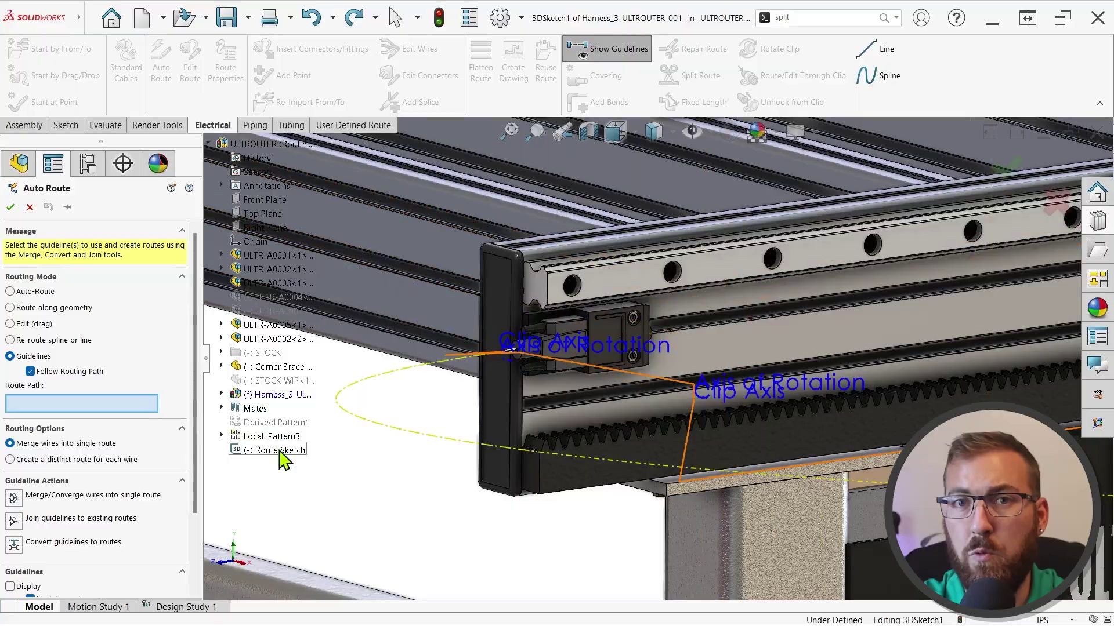
pyautogui.click(281, 451)
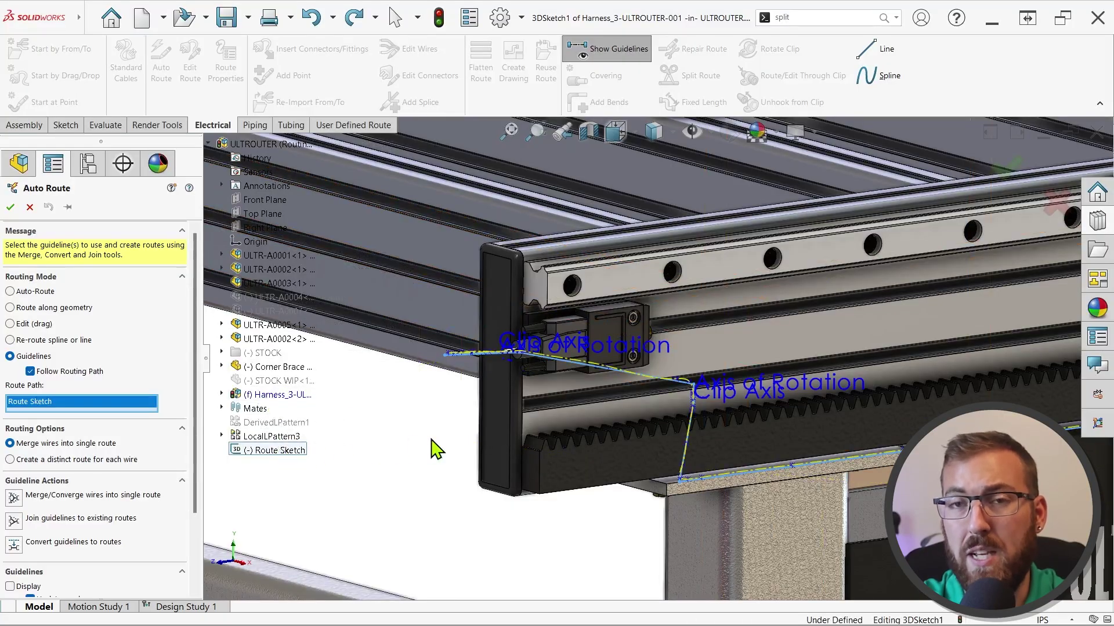
# Convert the guidelines to routes so the wire runs through the clips and over the bracket
pyautogui.moveTo(436, 450); pyautogui.dragTo(636, 457, button='middle')
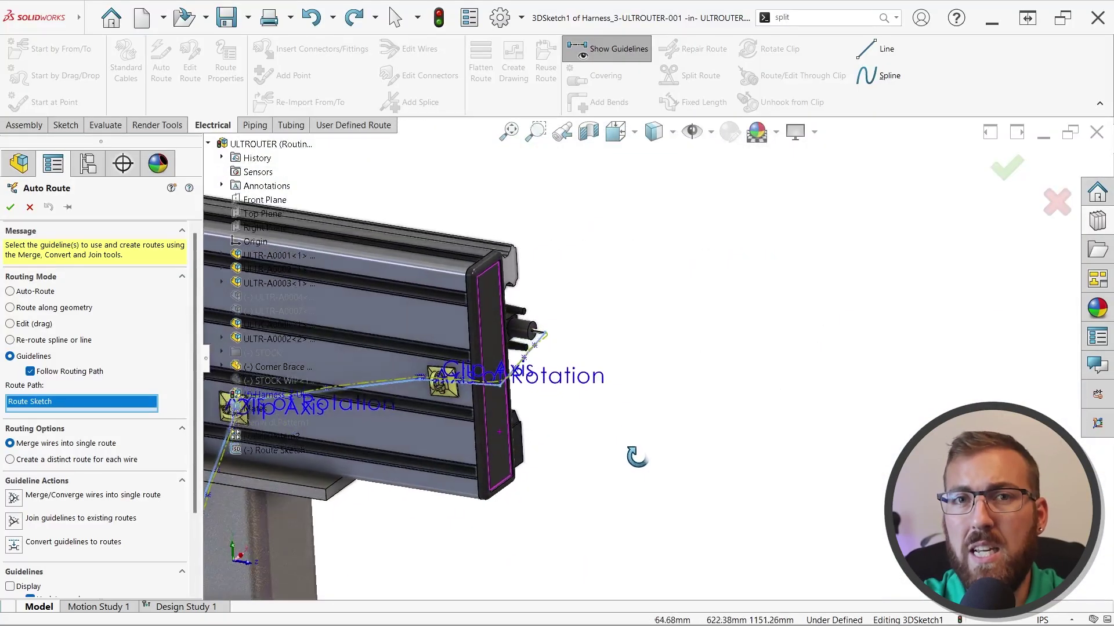
pyautogui.scroll(-5, 423, 365)
pyautogui.keyDown('ctrl'); pyautogui.moveTo(747, 525); pyautogui.dragTo(1064, 373, button='middle'); pyautogui.keyUp('ctrl')
pyautogui.moveTo(778, 456); pyautogui.dragTo(1066, 240, button='middle')
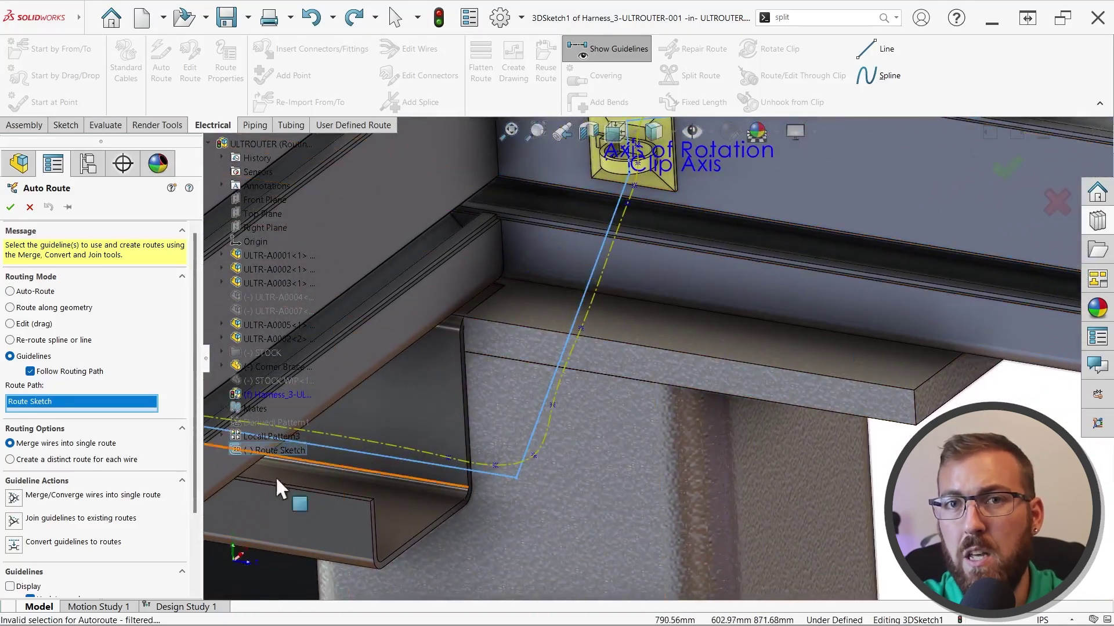
pyautogui.click(14, 545)
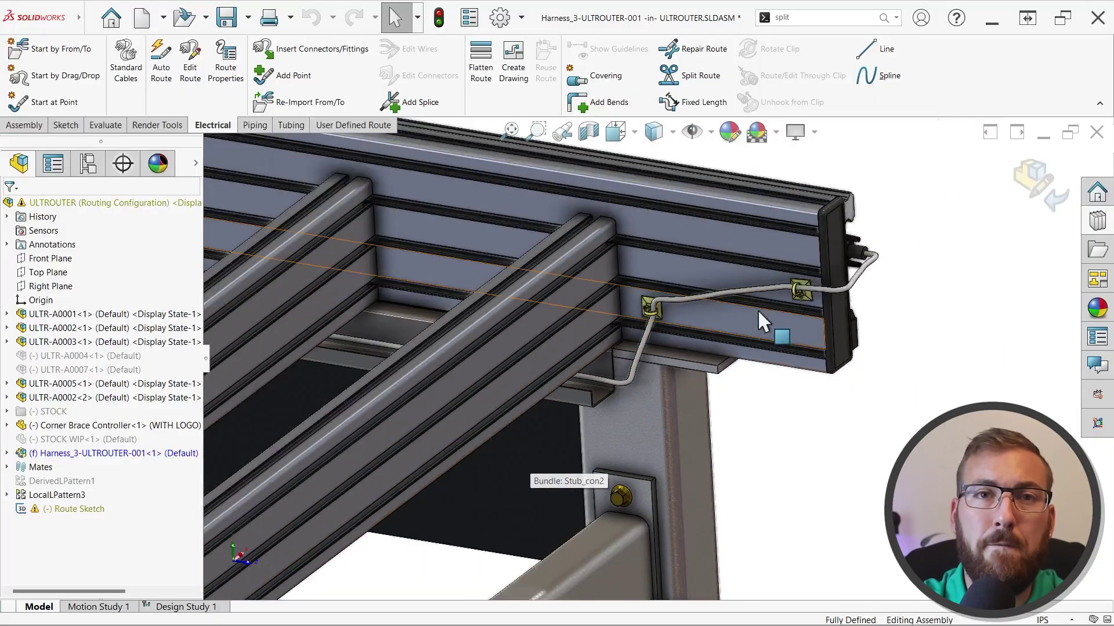
pyautogui.moveTo(758, 312); pyautogui.dragTo(823, 332, button='middle')
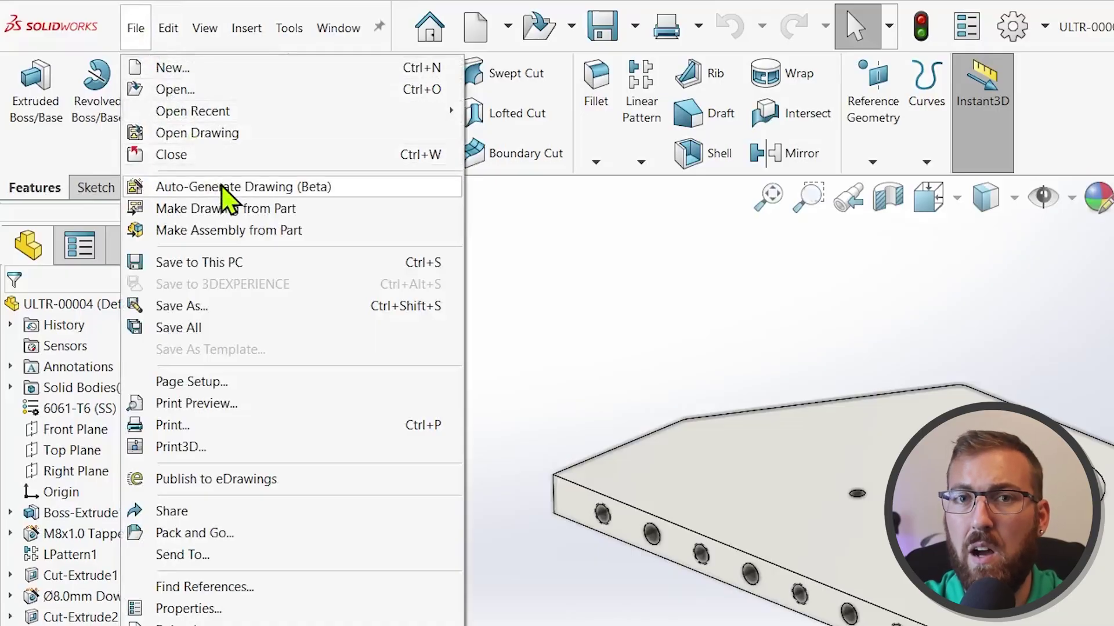
# Auto-generate a drawing of part ULTR-00004, open it, and review section view B-B
pyautogui.click(222, 186)
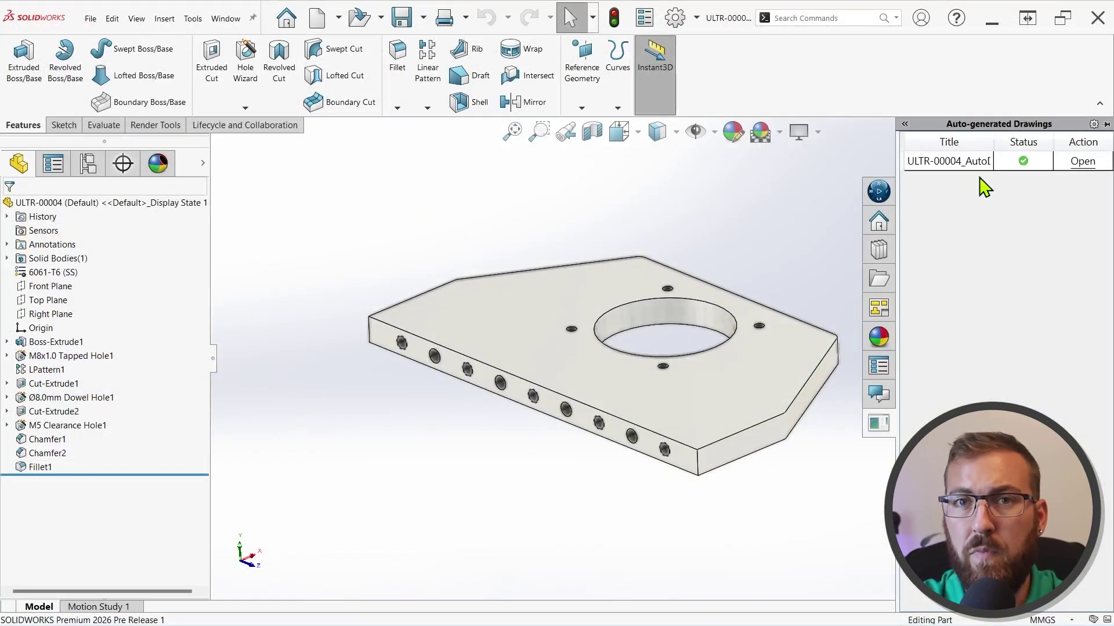
pyautogui.click(1089, 163)
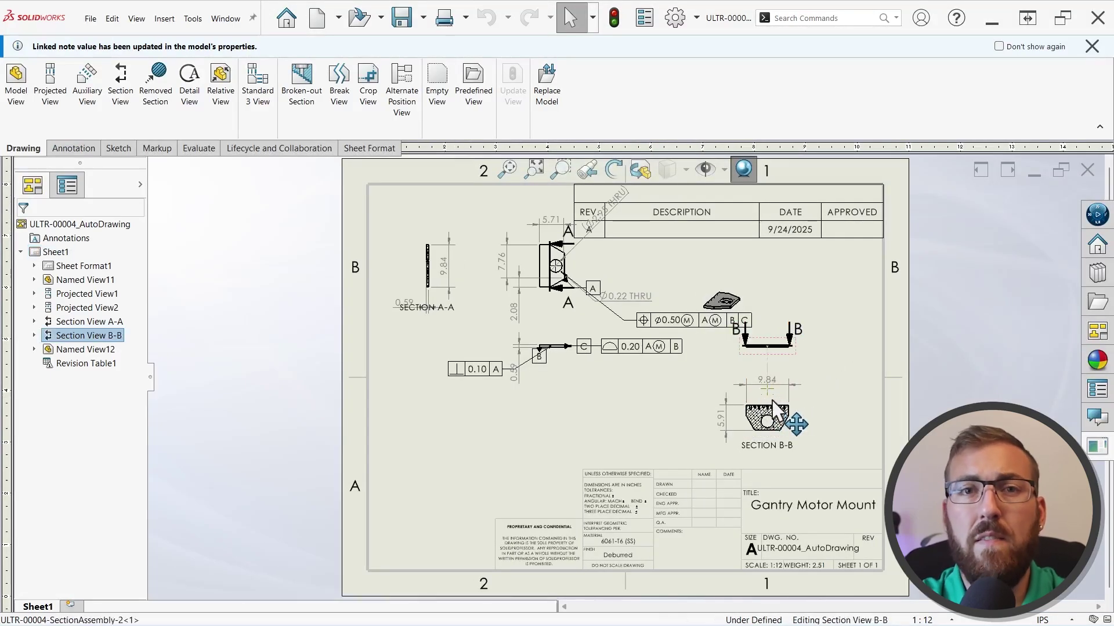
pyautogui.click(802, 357)
pyautogui.press('Return')
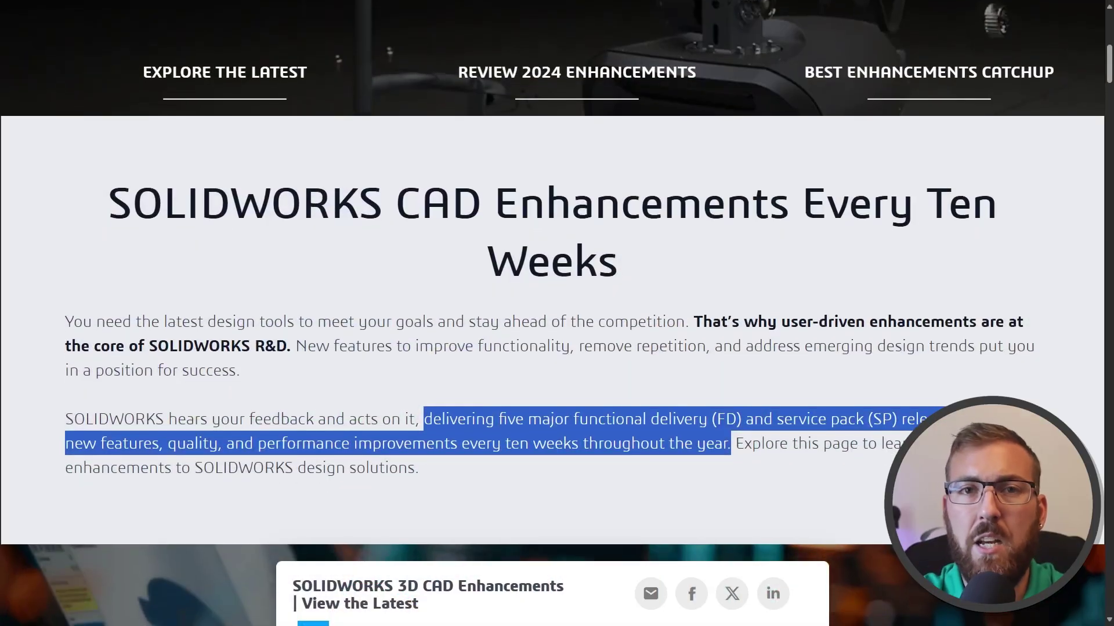
pyautogui.scroll(-1, 551, 313)
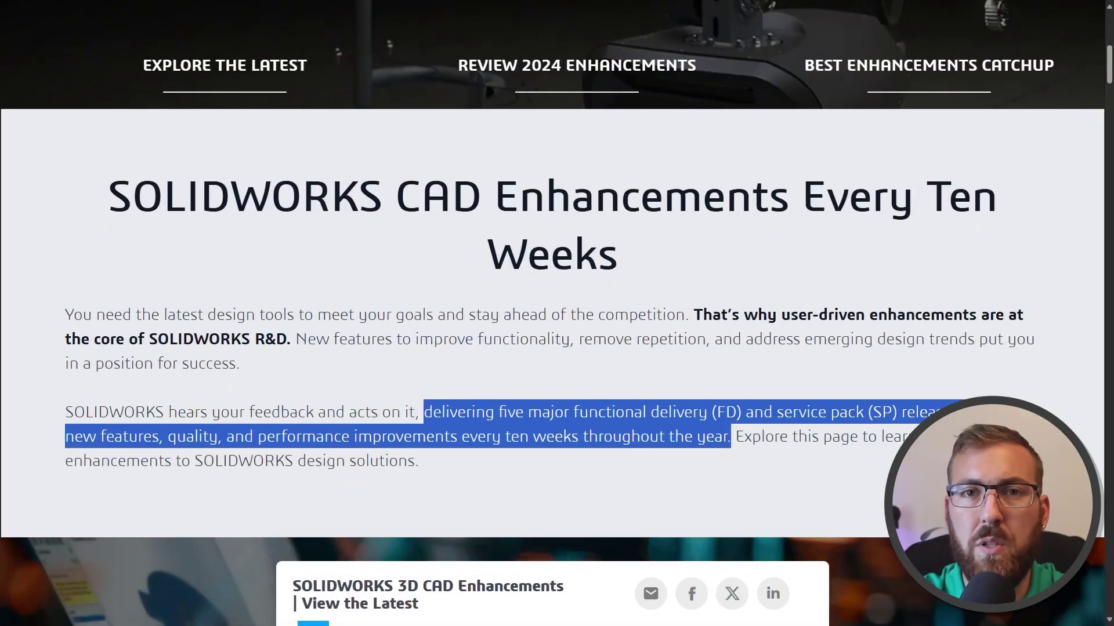
pyautogui.scroll(-1, 551, 313)
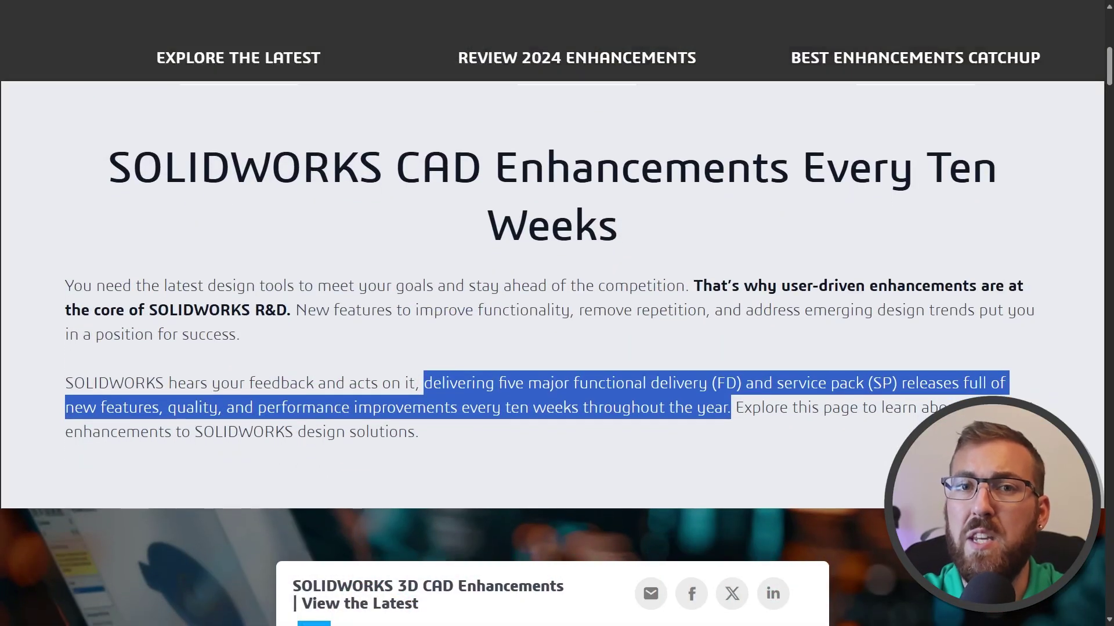
pyautogui.scroll(-1, 551, 313)
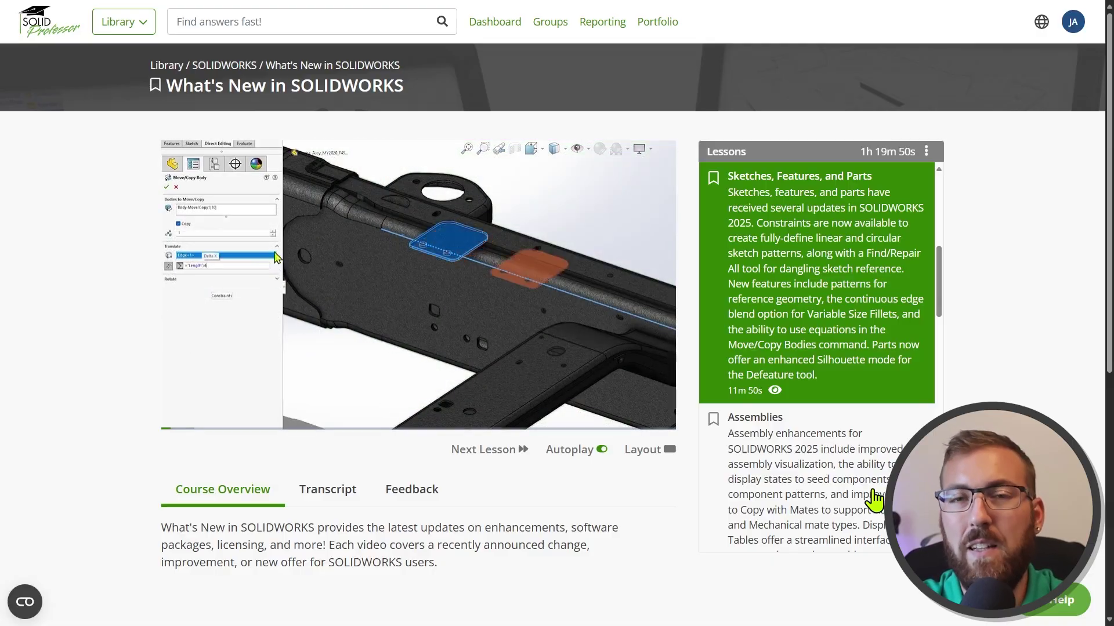
# Play the Assemblies lesson of the What's New in SOLIDWORKS course
pyautogui.click(873, 499)
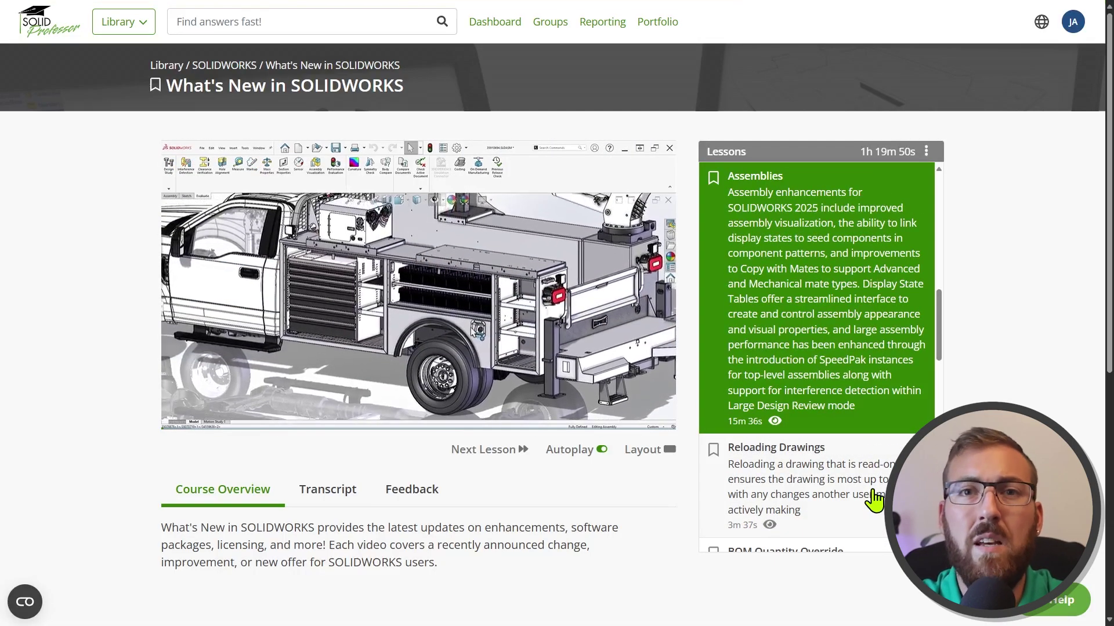